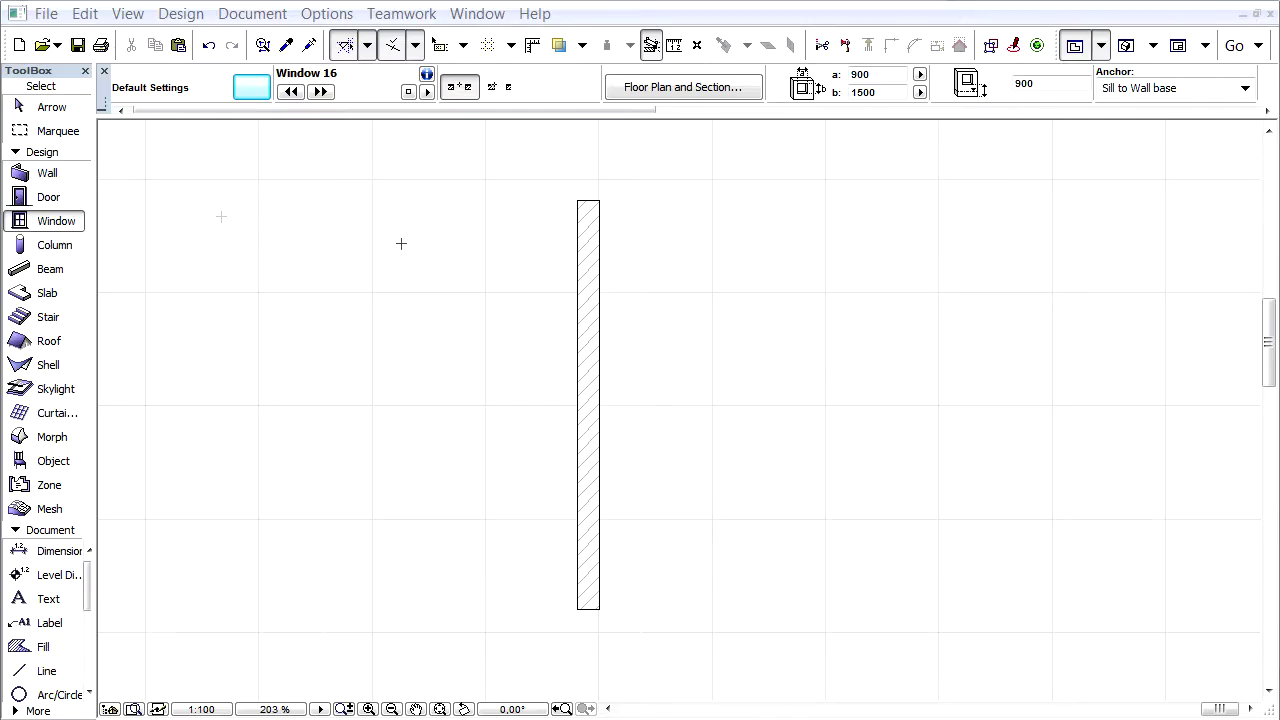
Select the Door tool and open its default settings, enlarging the dialog to show more doors.
left_click(68, 201)
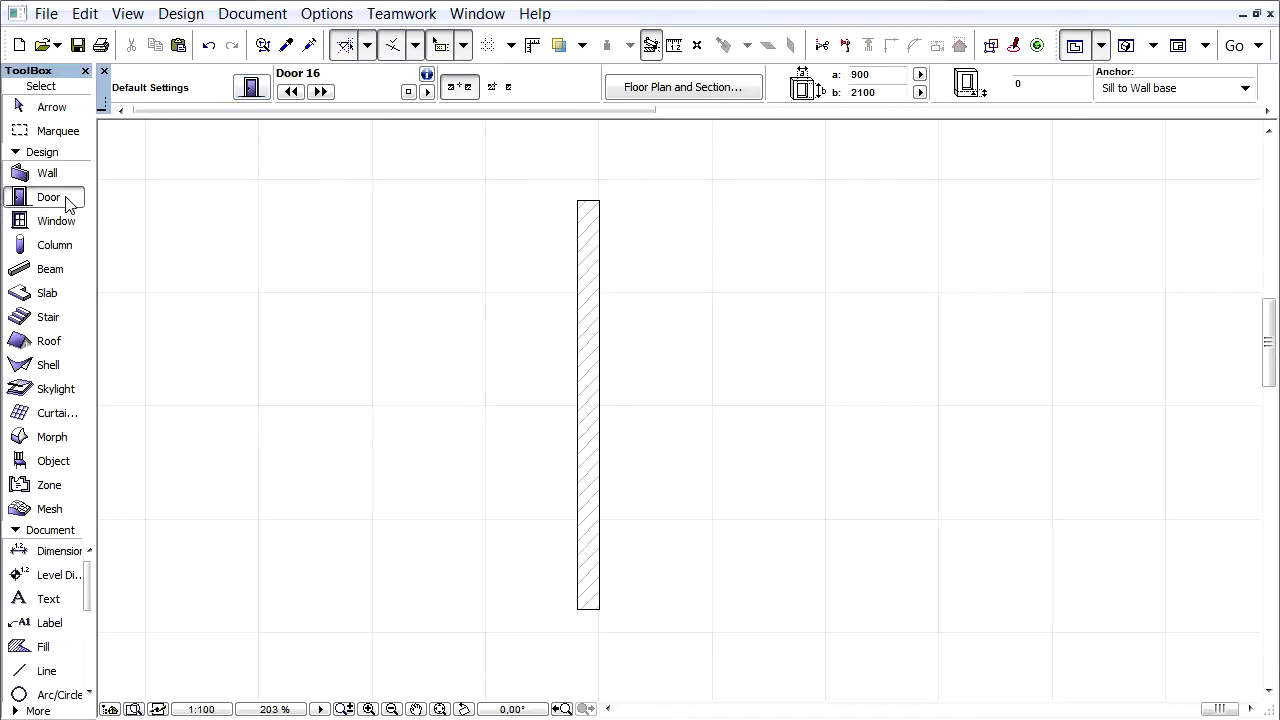
double_click(68, 201)
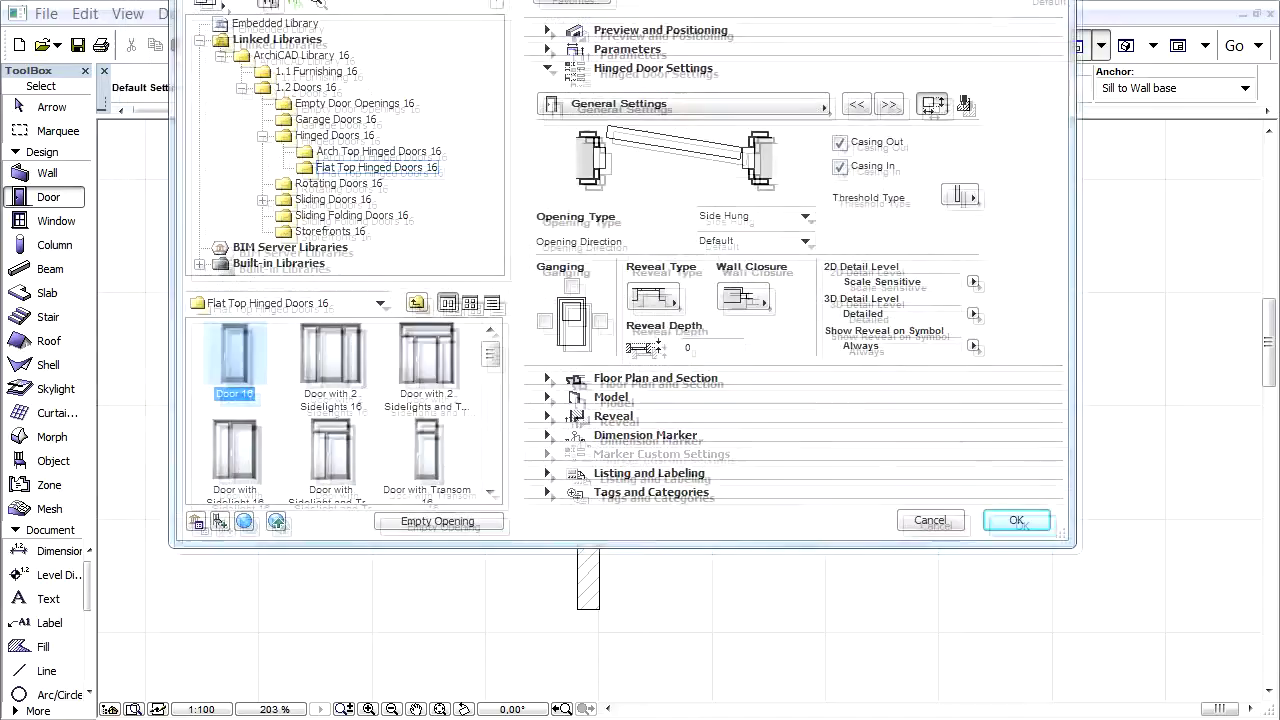
left_click_drag(776, 546, 776, 678)
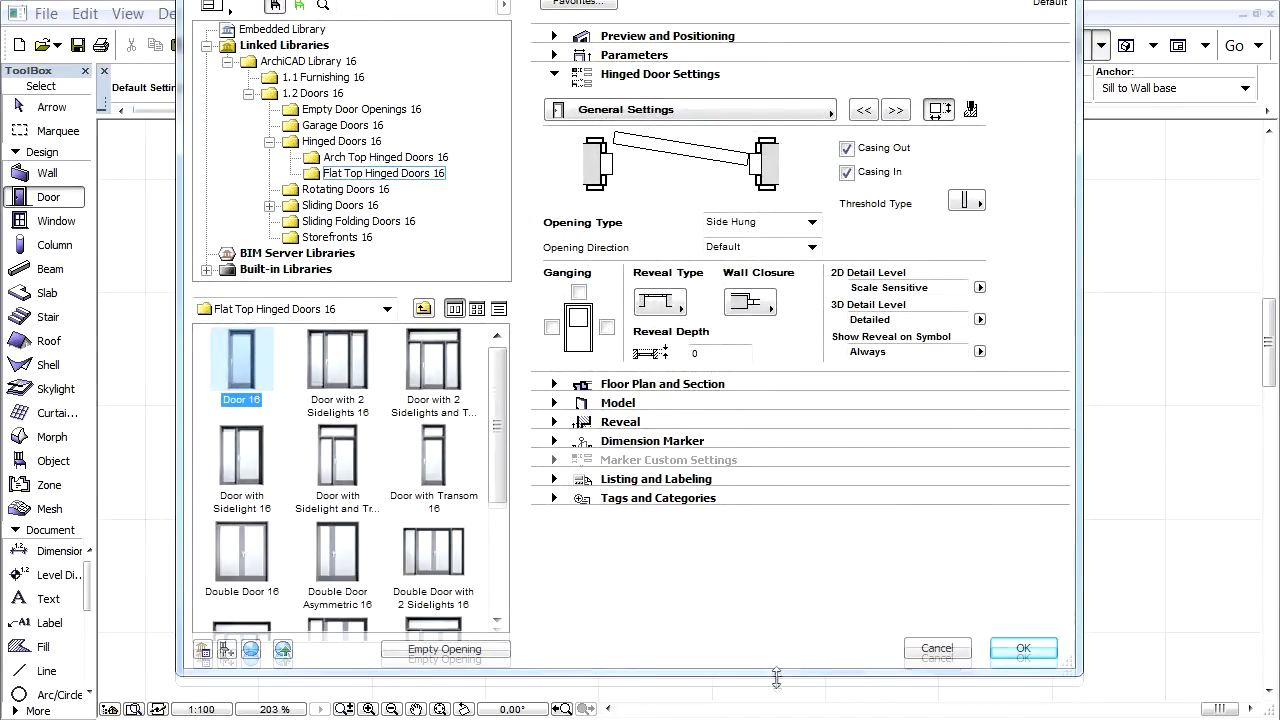
Browse the Sliding Folding, Storefronts and Sliding Doors folders, then return to Flat Top Hinged Doors 16.
left_click(352, 222)
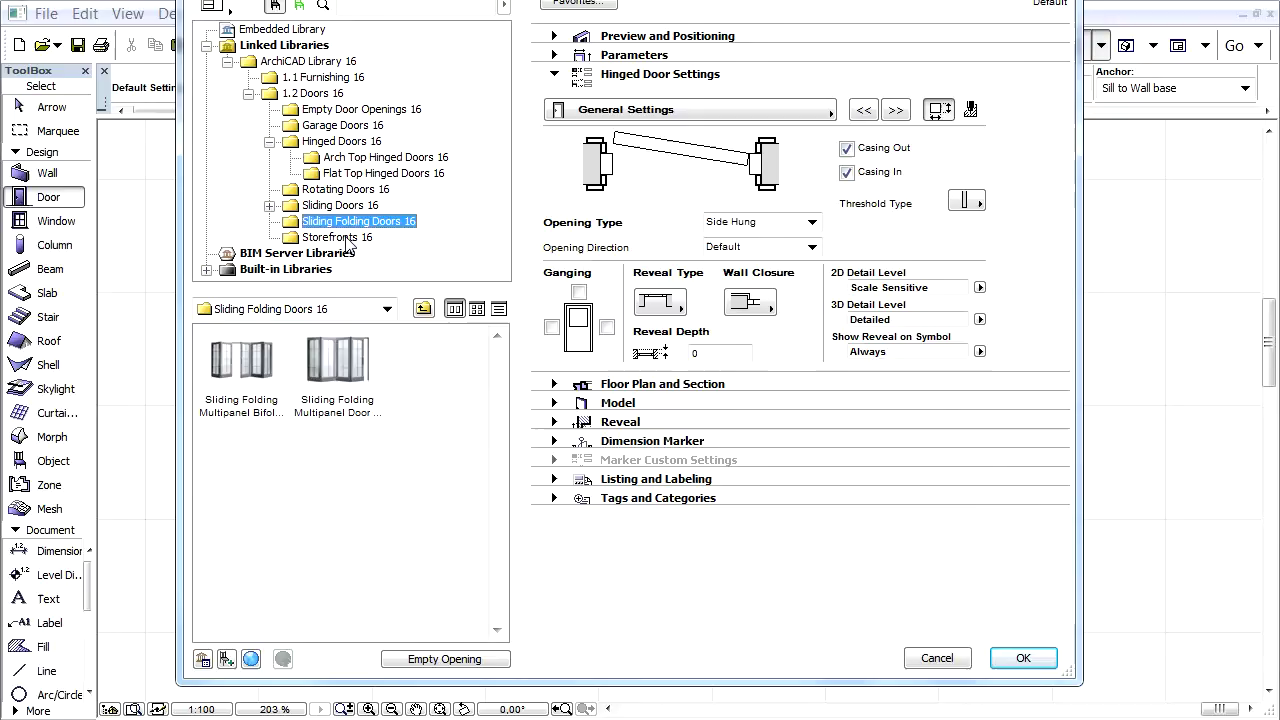
left_click(346, 238)
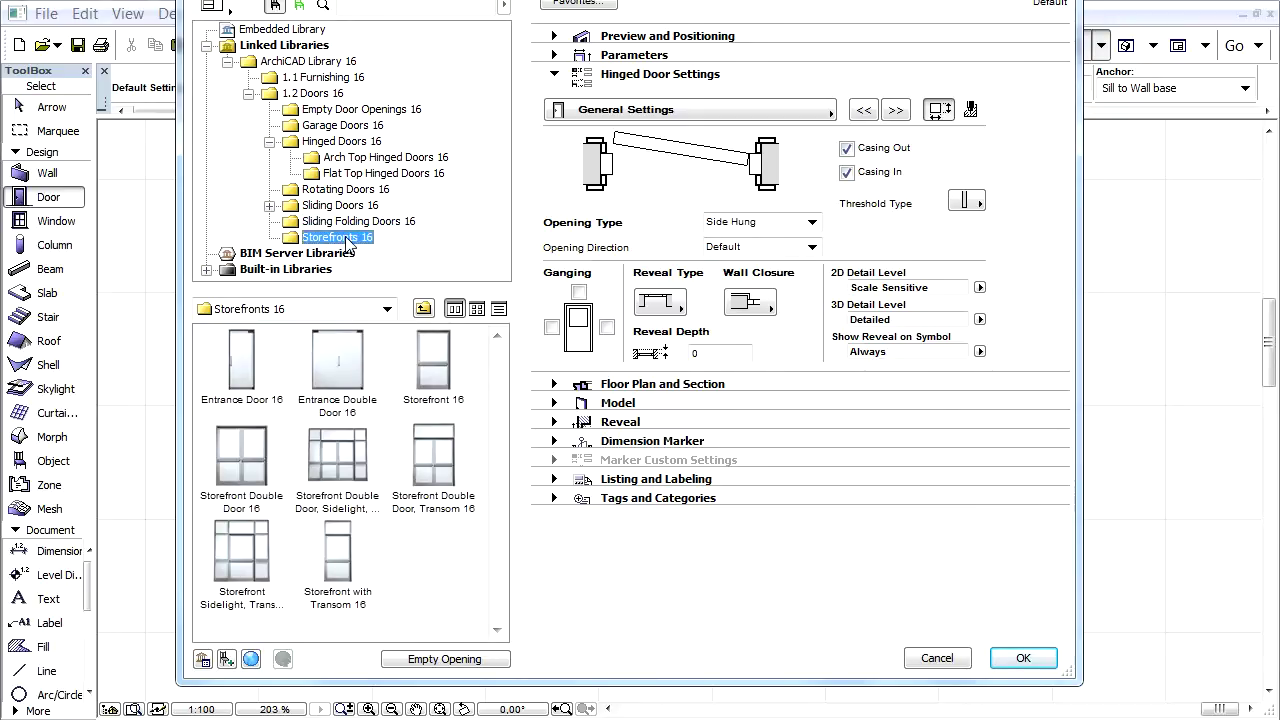
left_click(269, 205)
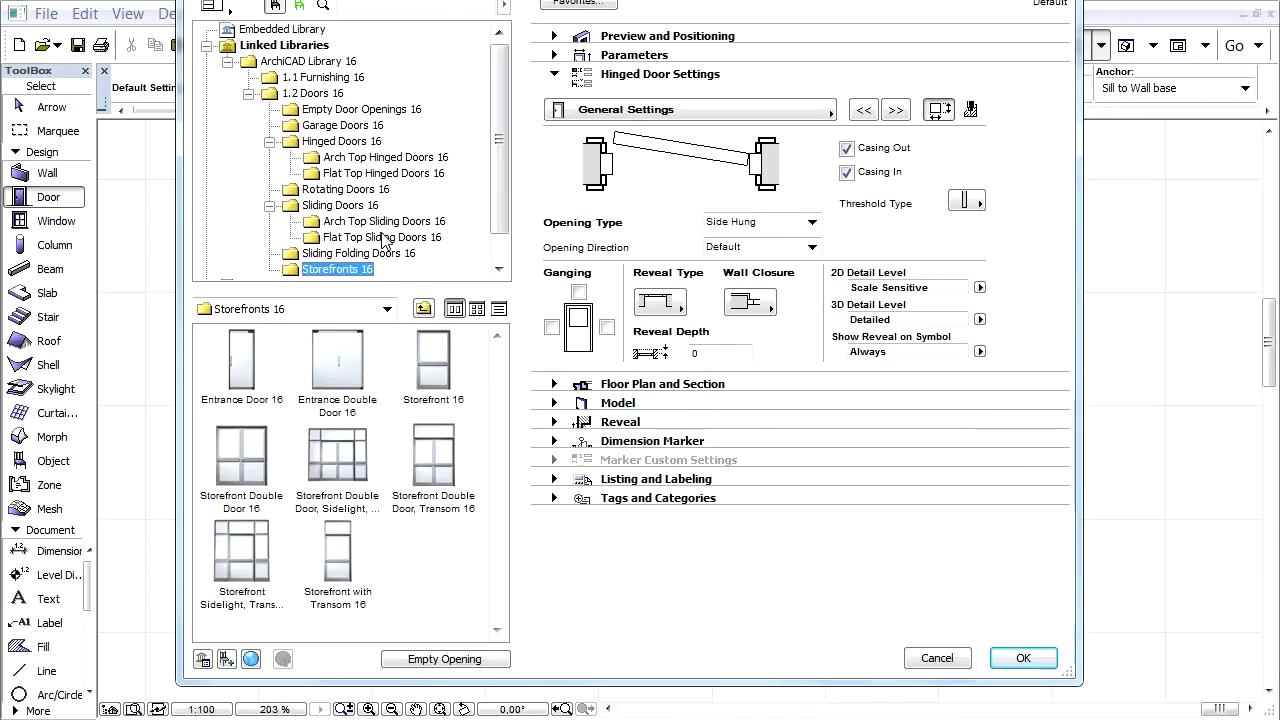
left_click(379, 175)
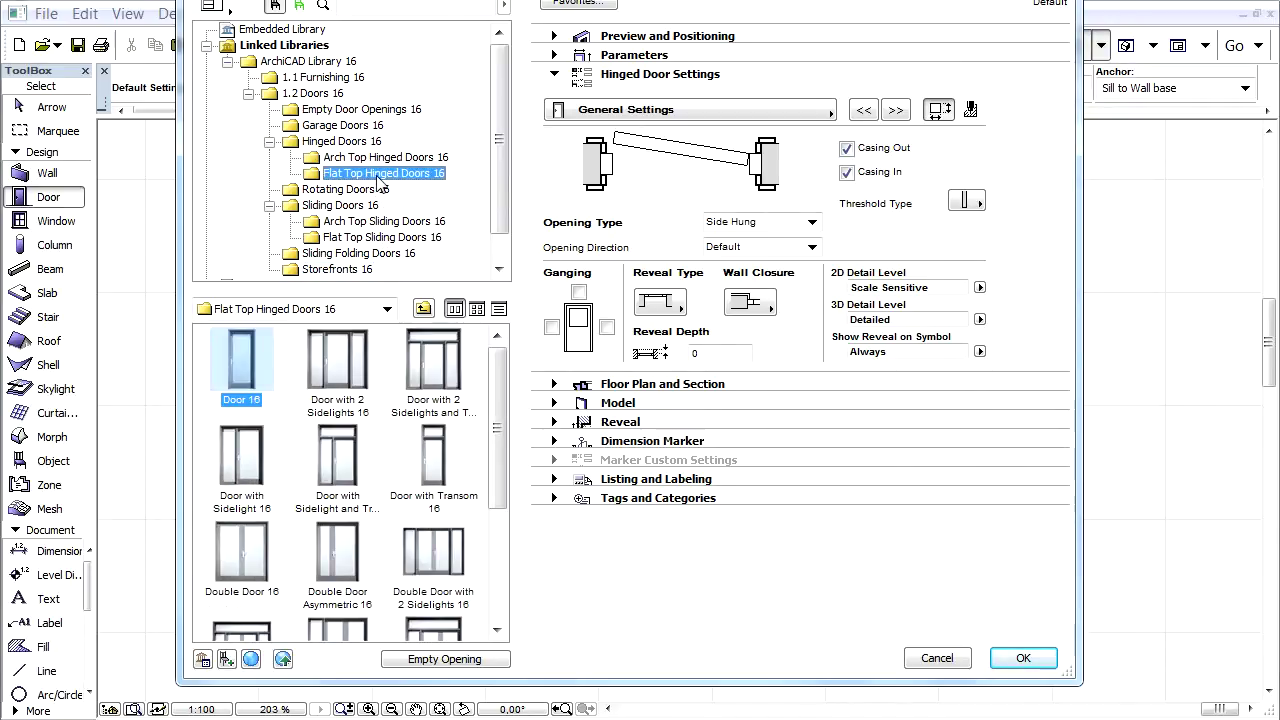
Choose Sliding Door 16 from Flat Top Sliding Doors 16 and show its Opening Type and Length page.
left_click(388, 239)
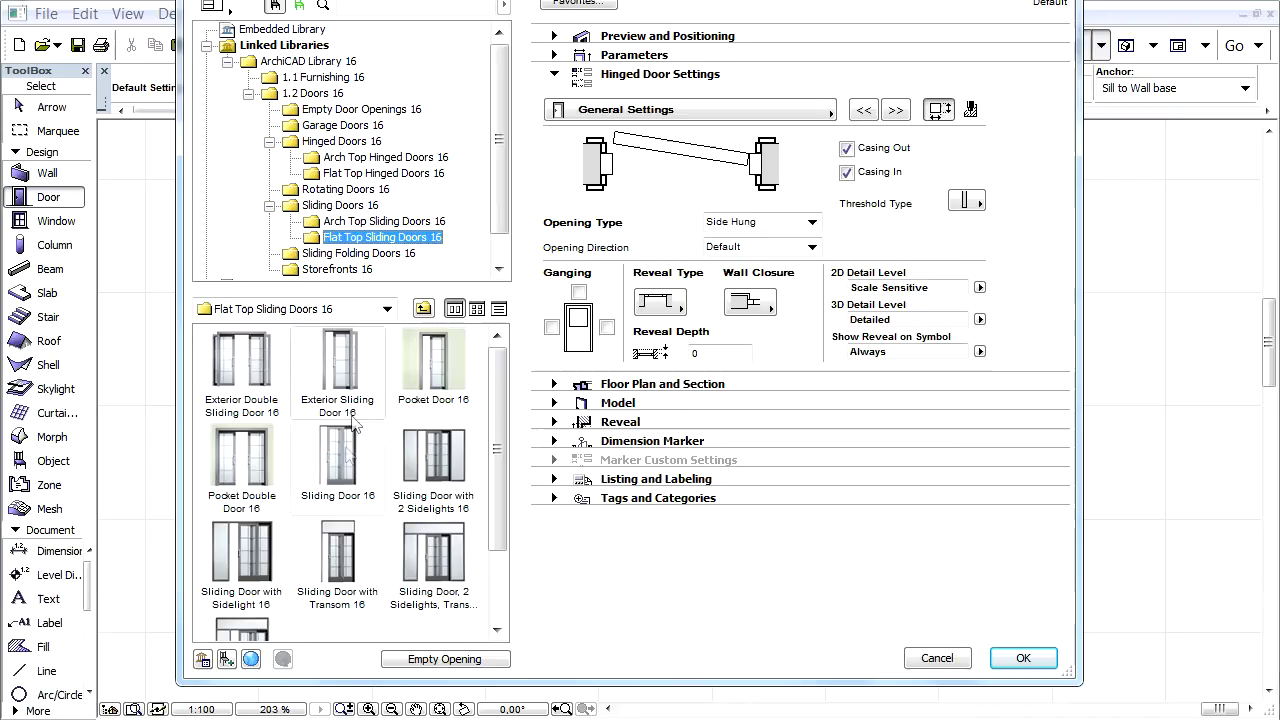
left_click(345, 455)
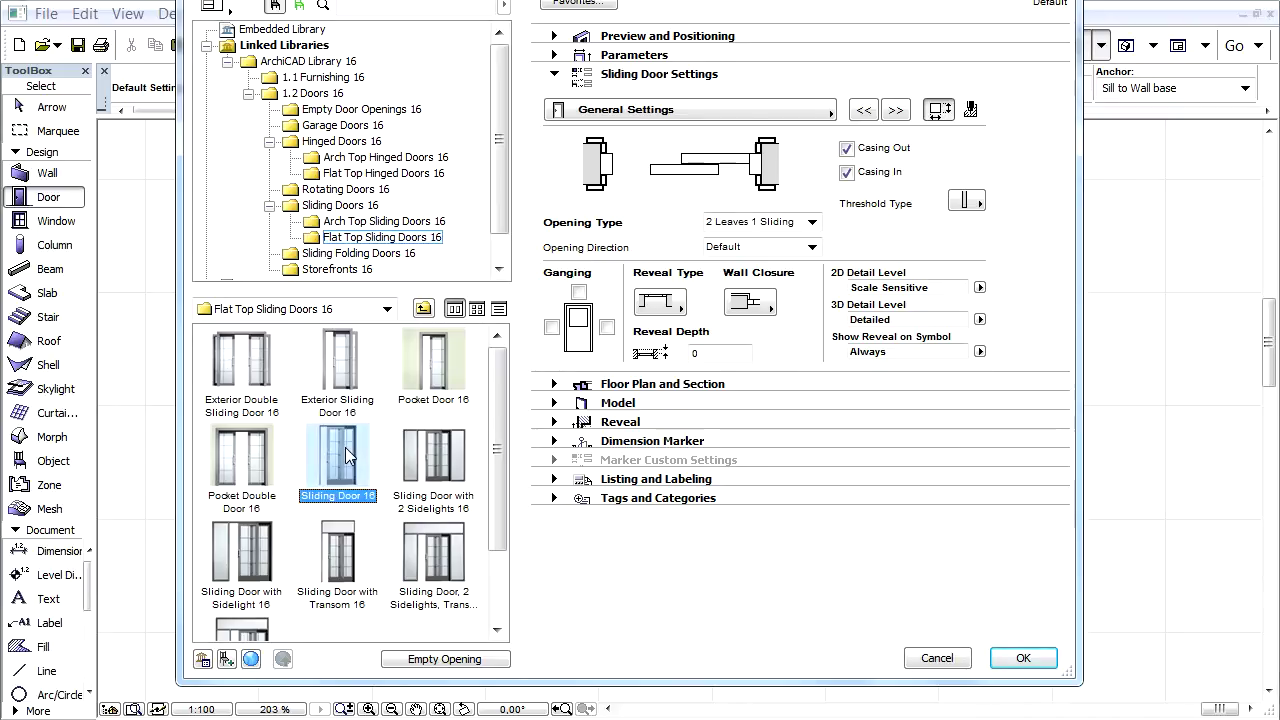
left_click(713, 108)
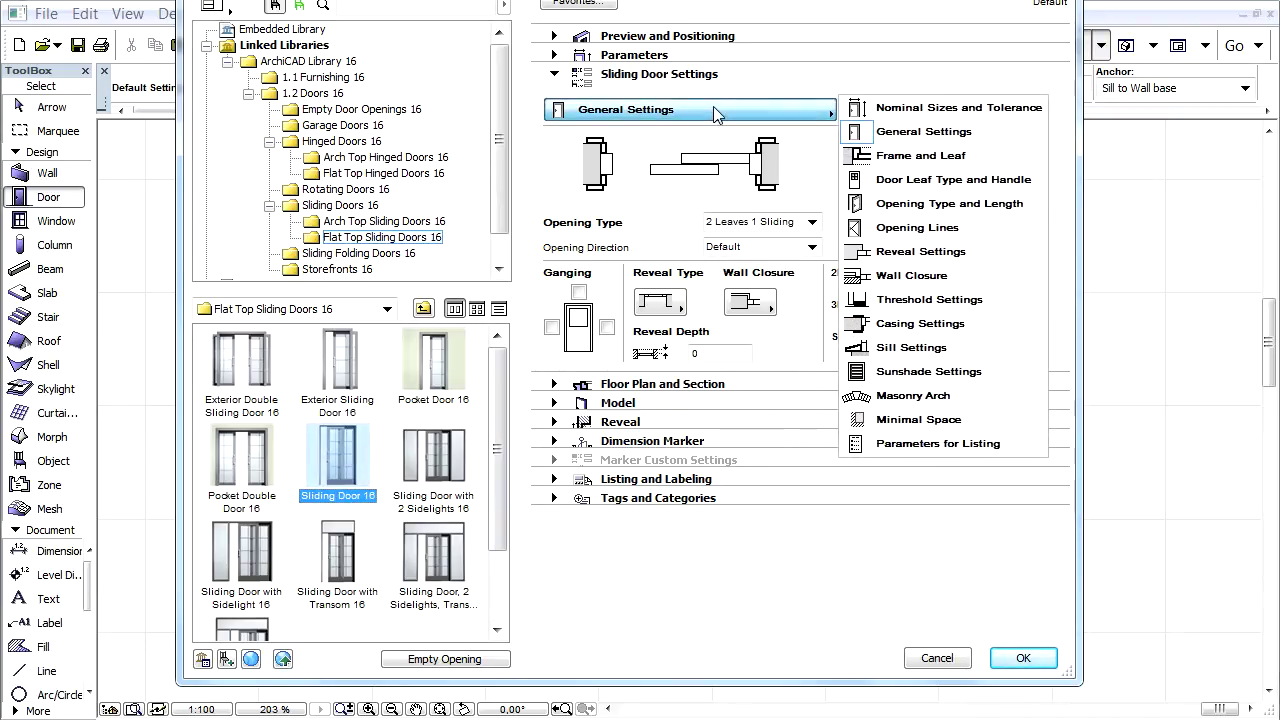
left_click(980, 203)
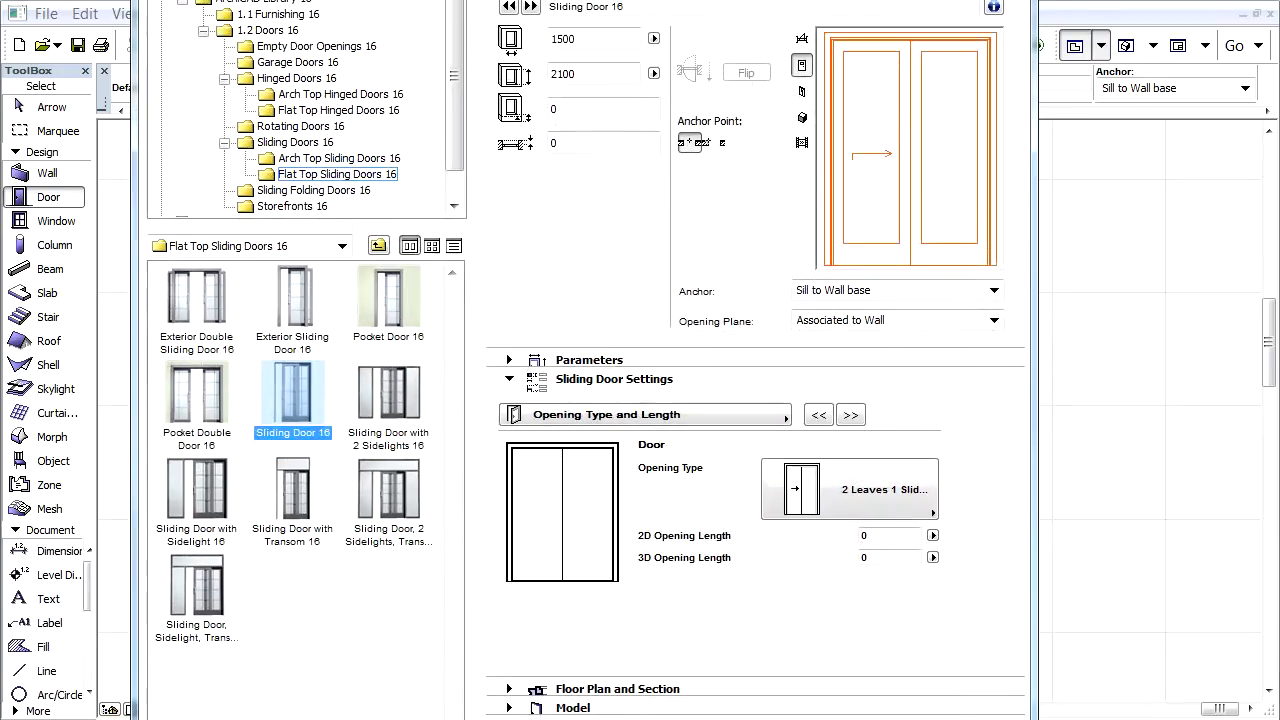
Try the 4-leaf arrangements, settle on 2 Sliding Leaves, and preview the plan symbol.
left_click(850, 489)
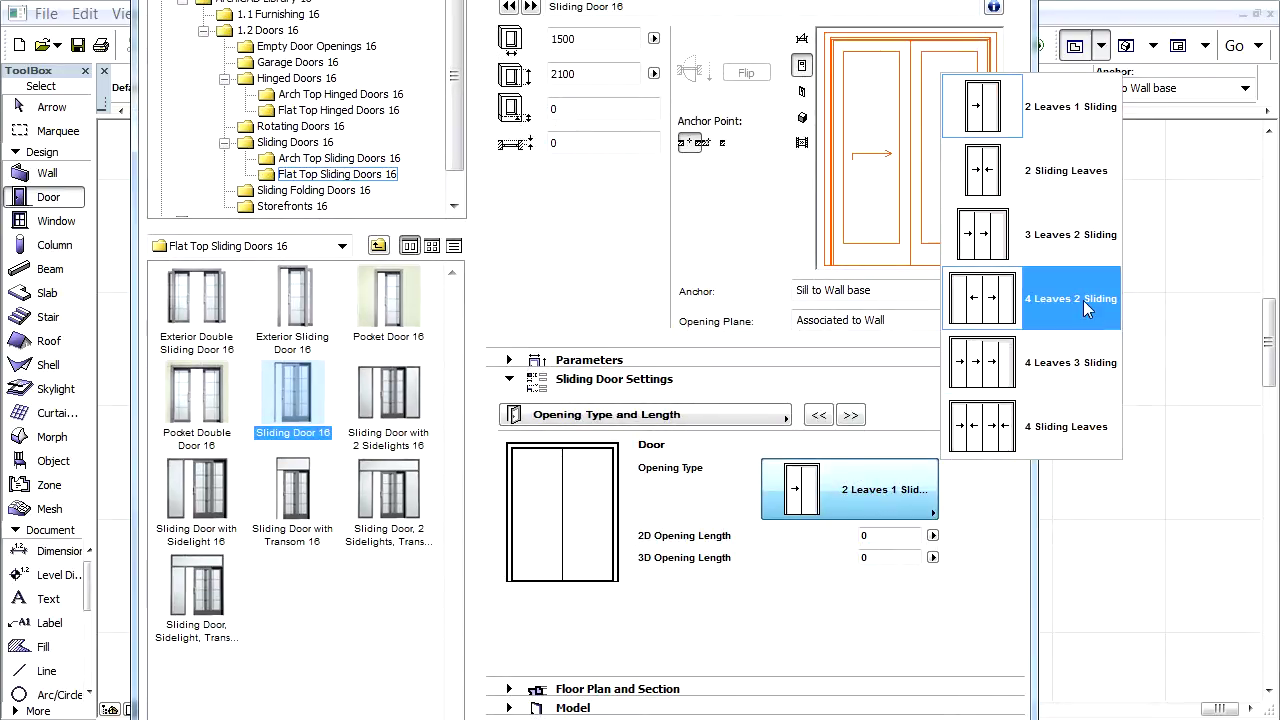
left_click(1075, 299)
left_click(895, 494)
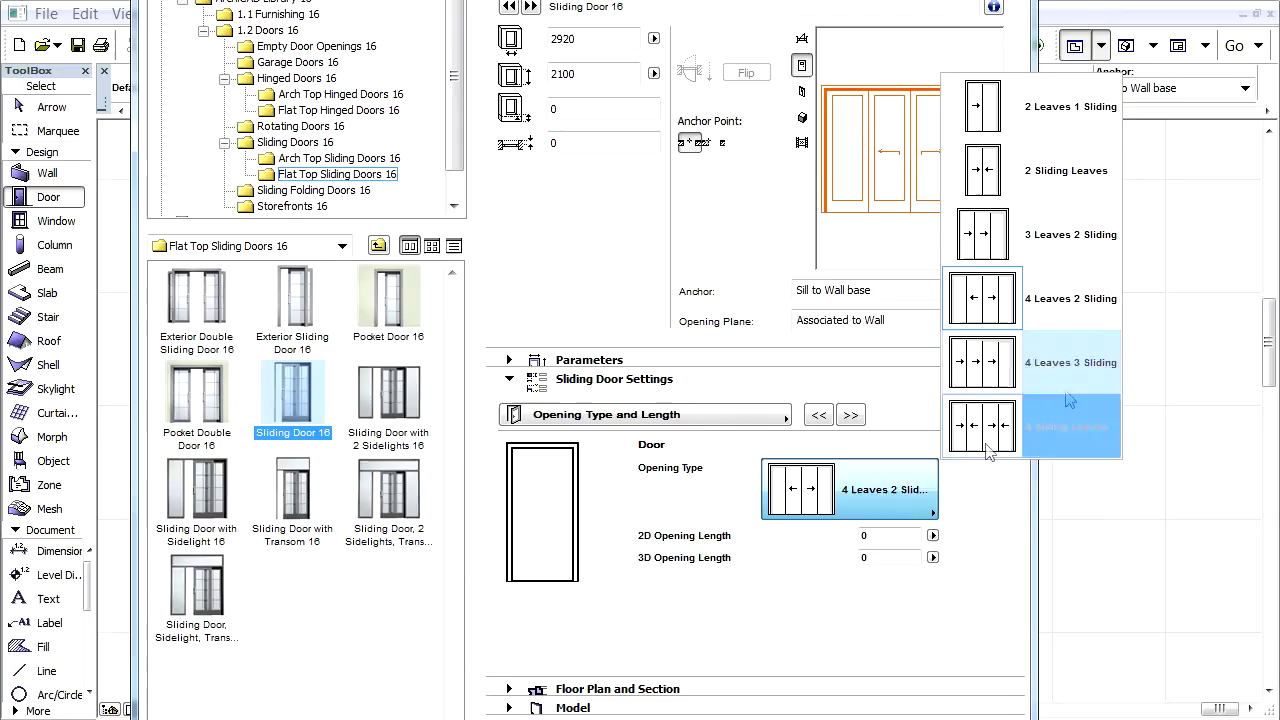
left_click(1078, 372)
left_click(908, 494)
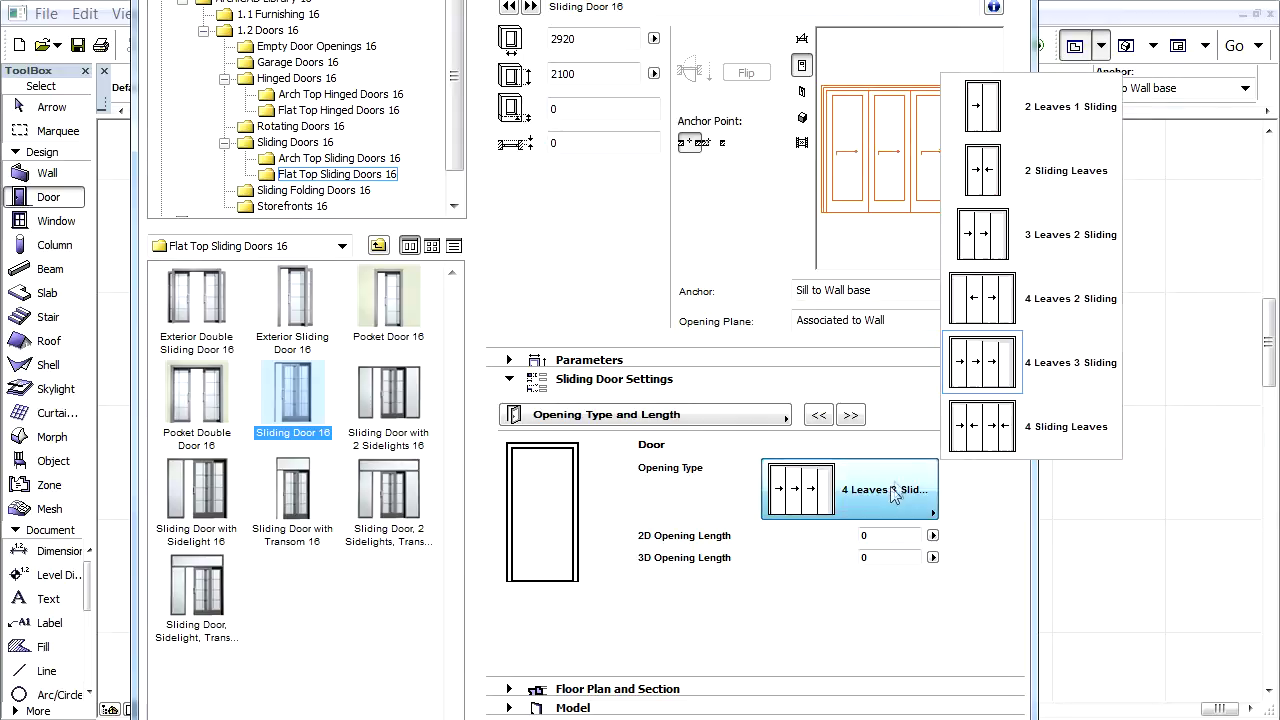
left_click(1029, 176)
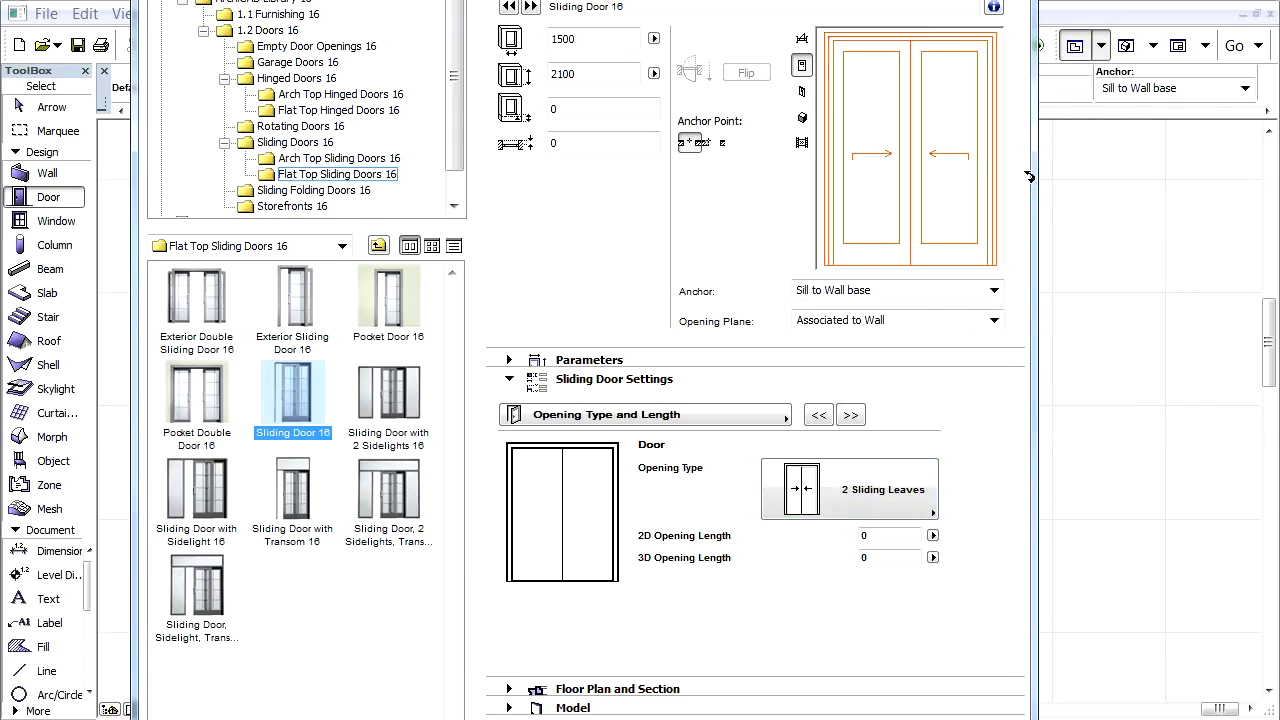
left_click(801, 40)
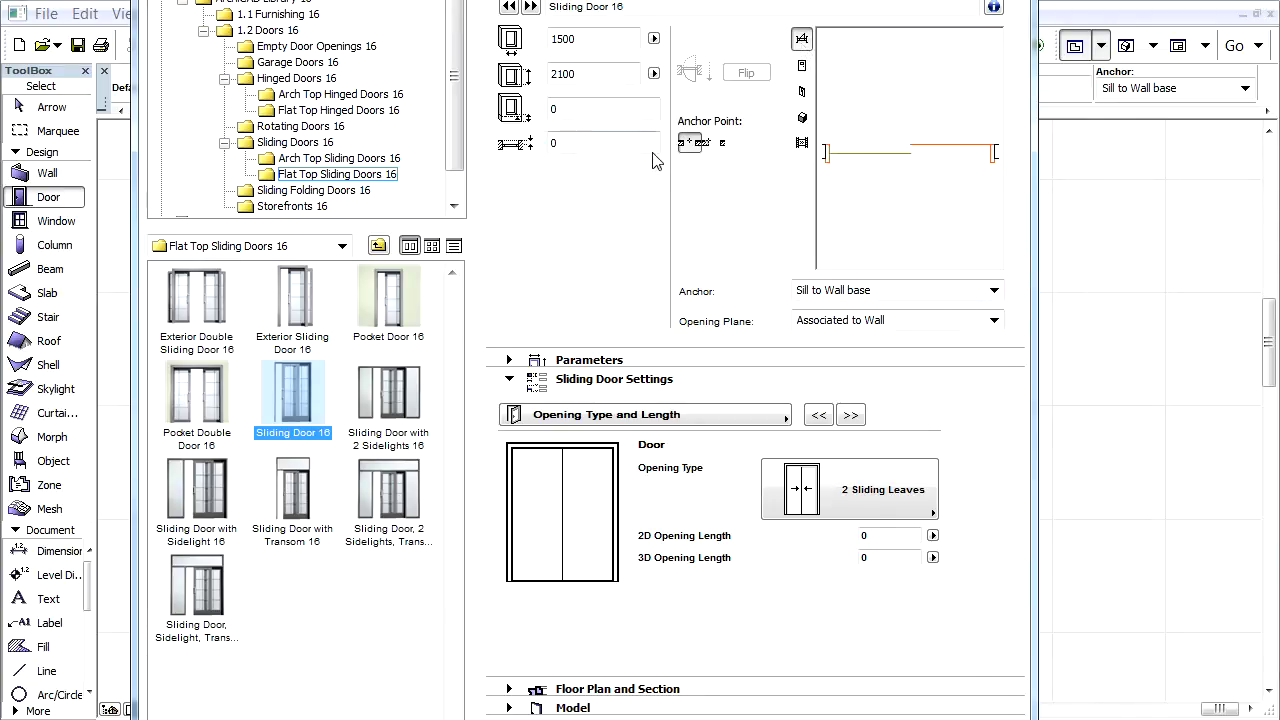
Choose Door with Sidelight and Transom 16, preview its front elevation, and show the opening type and angle page.
left_click(361, 111)
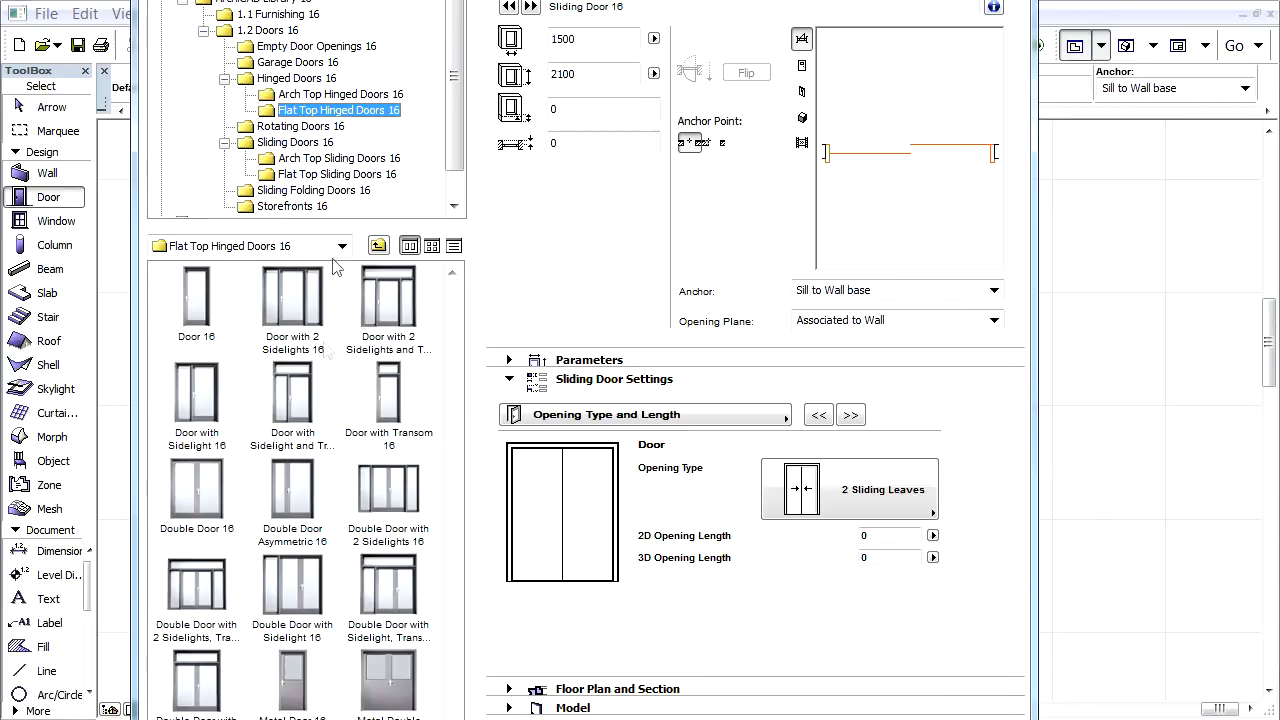
left_click(312, 400)
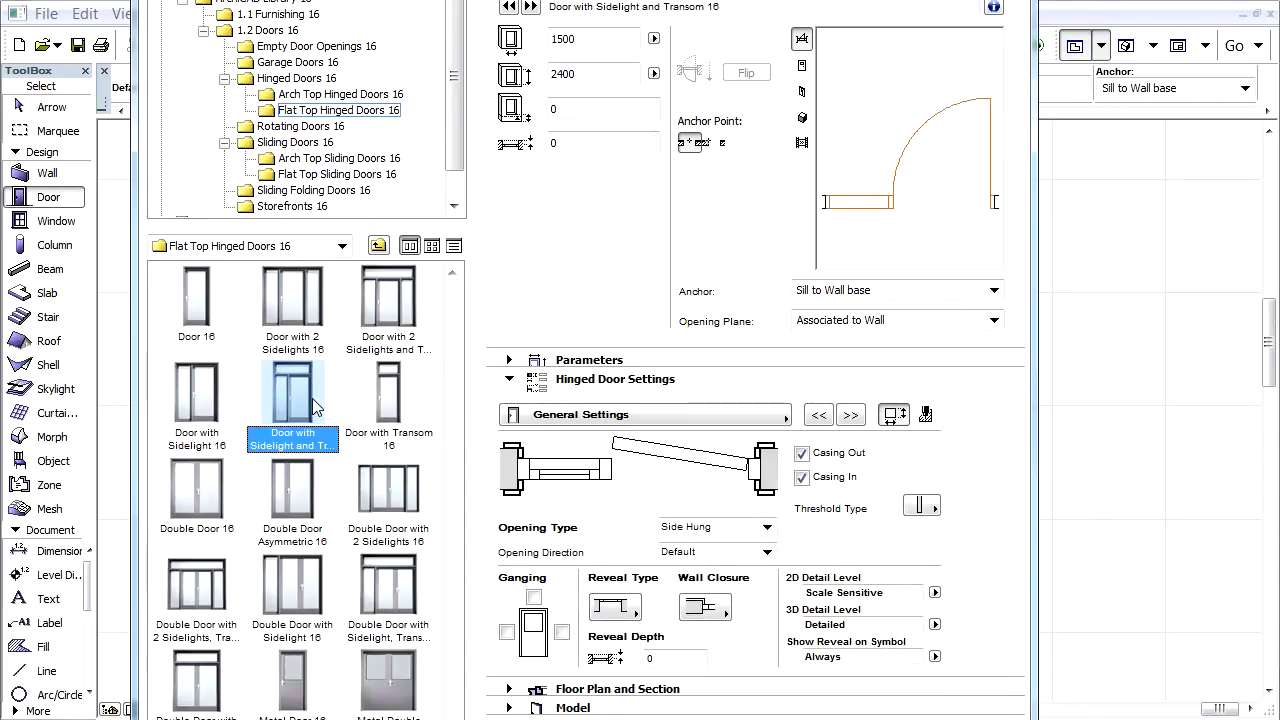
left_click(801, 65)
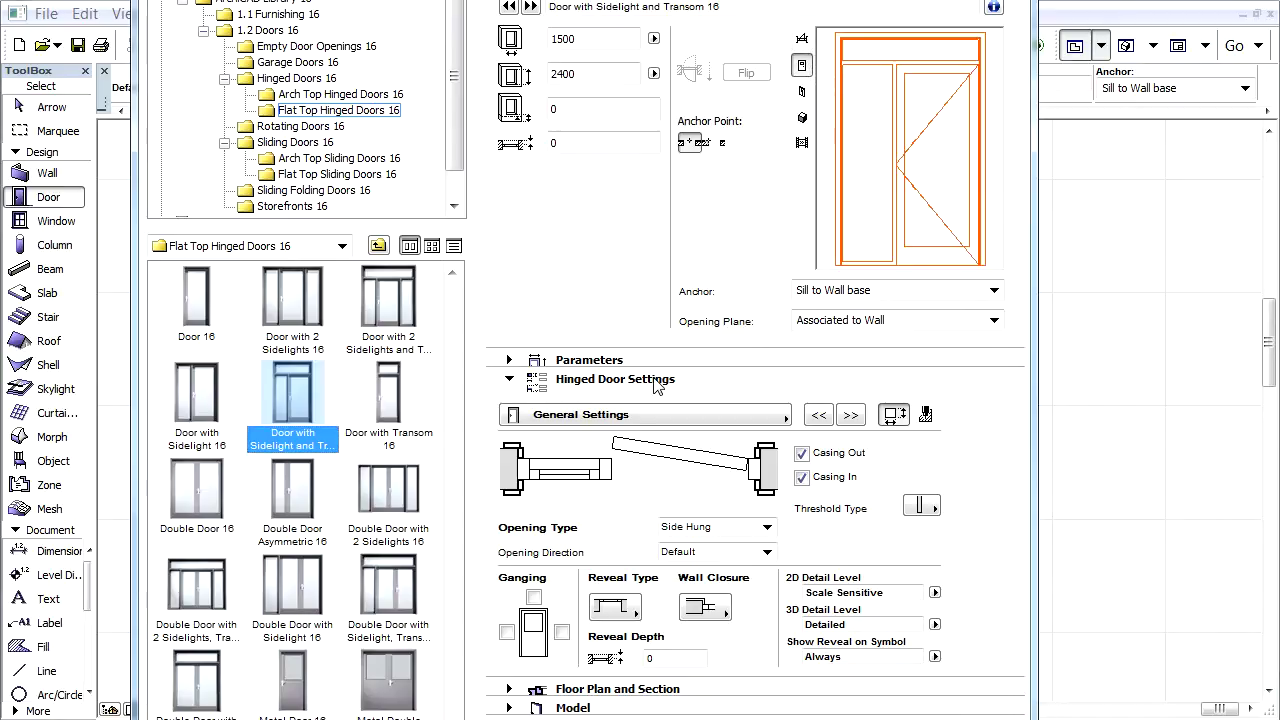
left_click(678, 412)
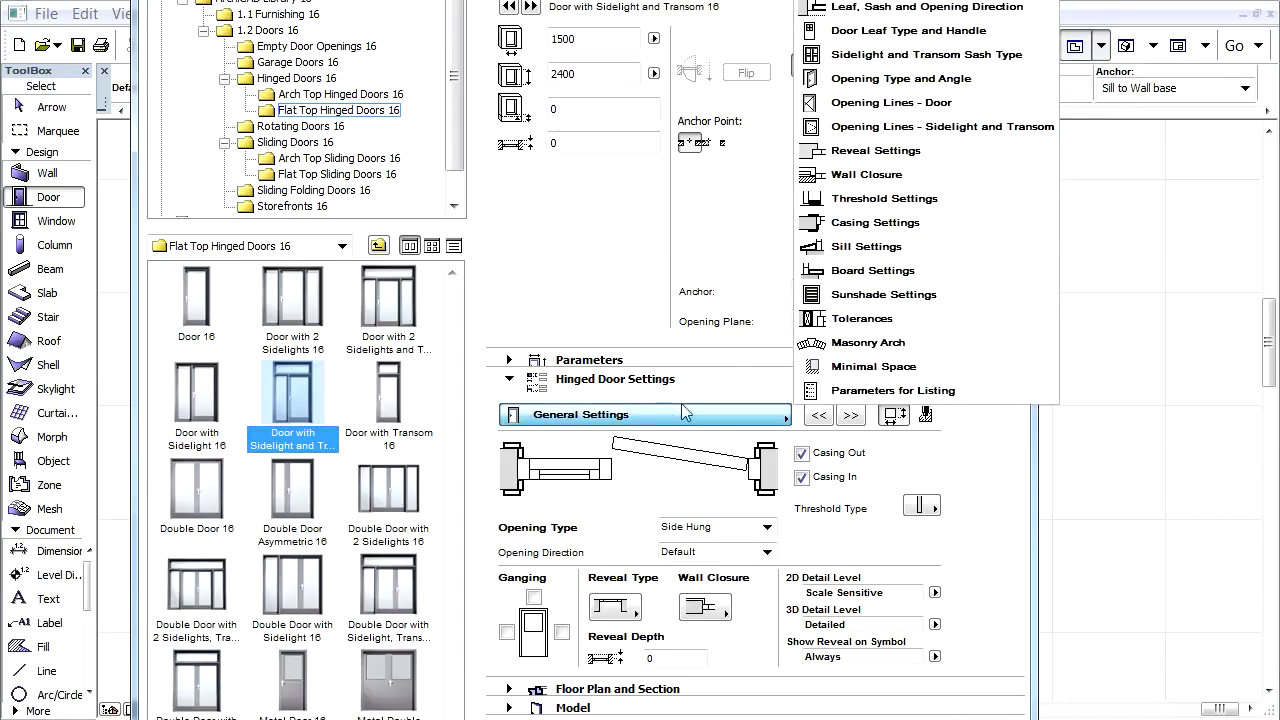
left_click(952, 90)
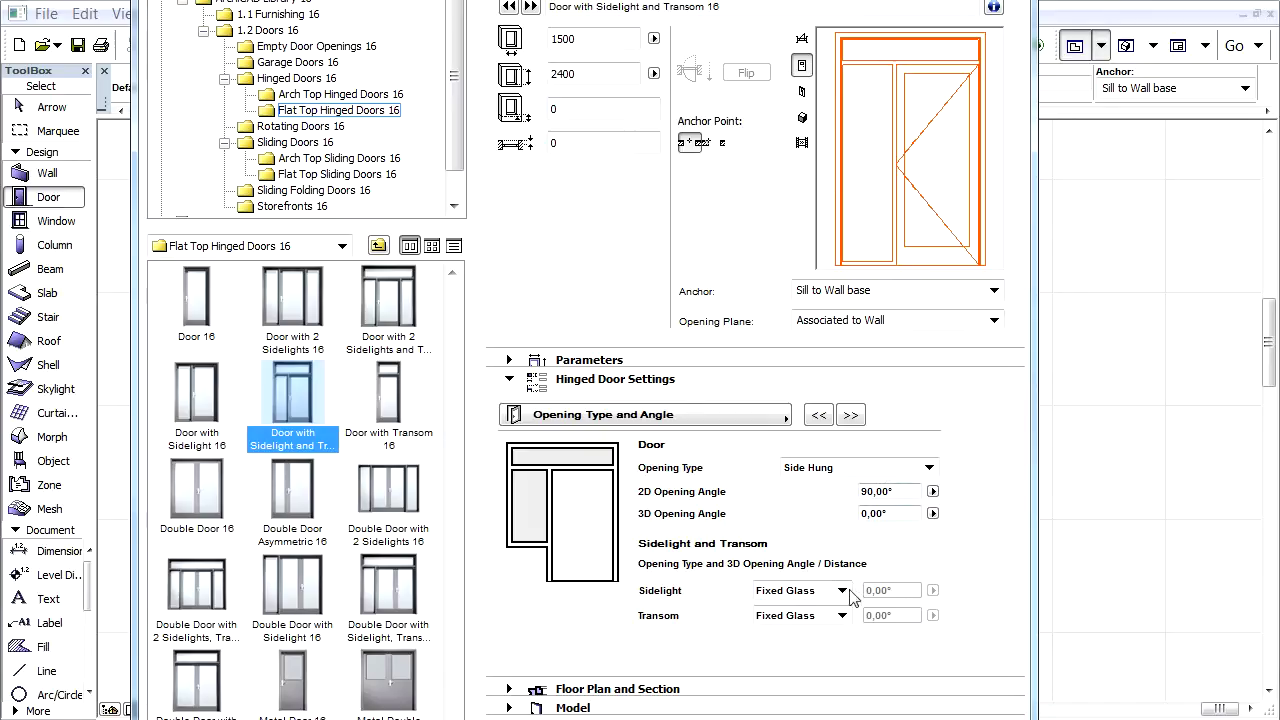
Set the sidelight opening to Tilt-Turn and the transom to Bottom Hung.
left_click(849, 593)
left_click(851, 668)
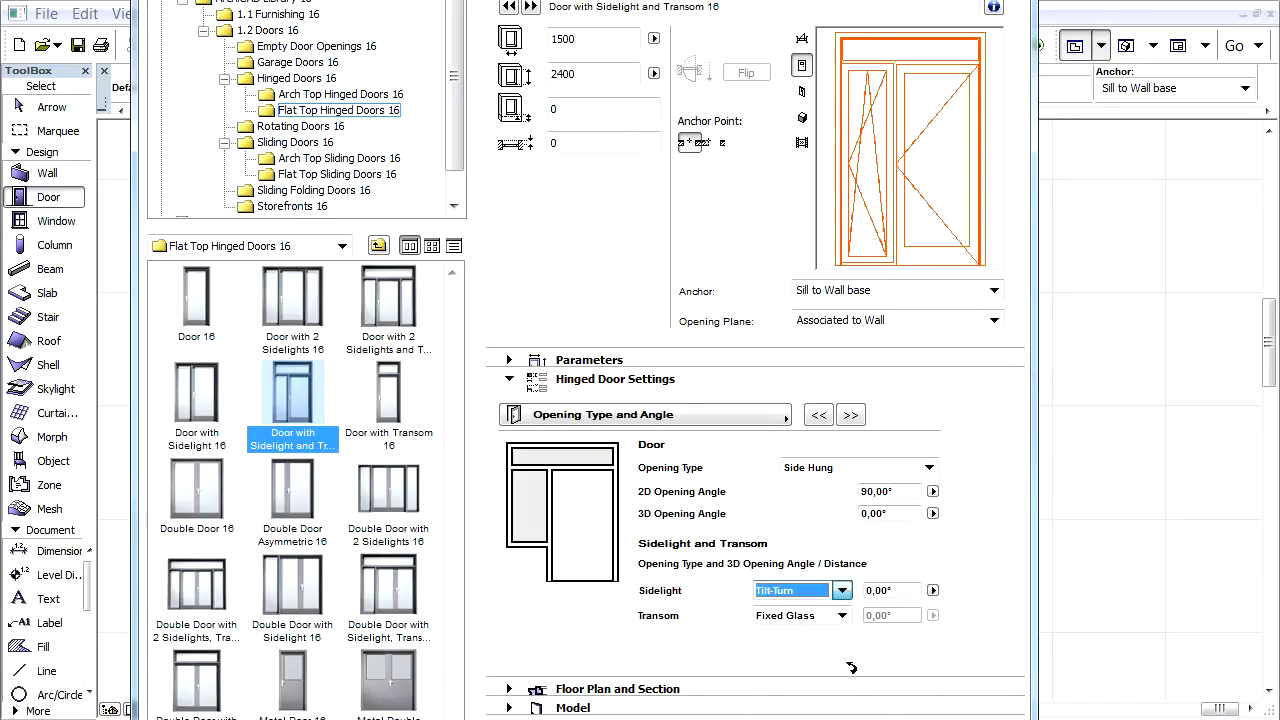
left_click(843, 616)
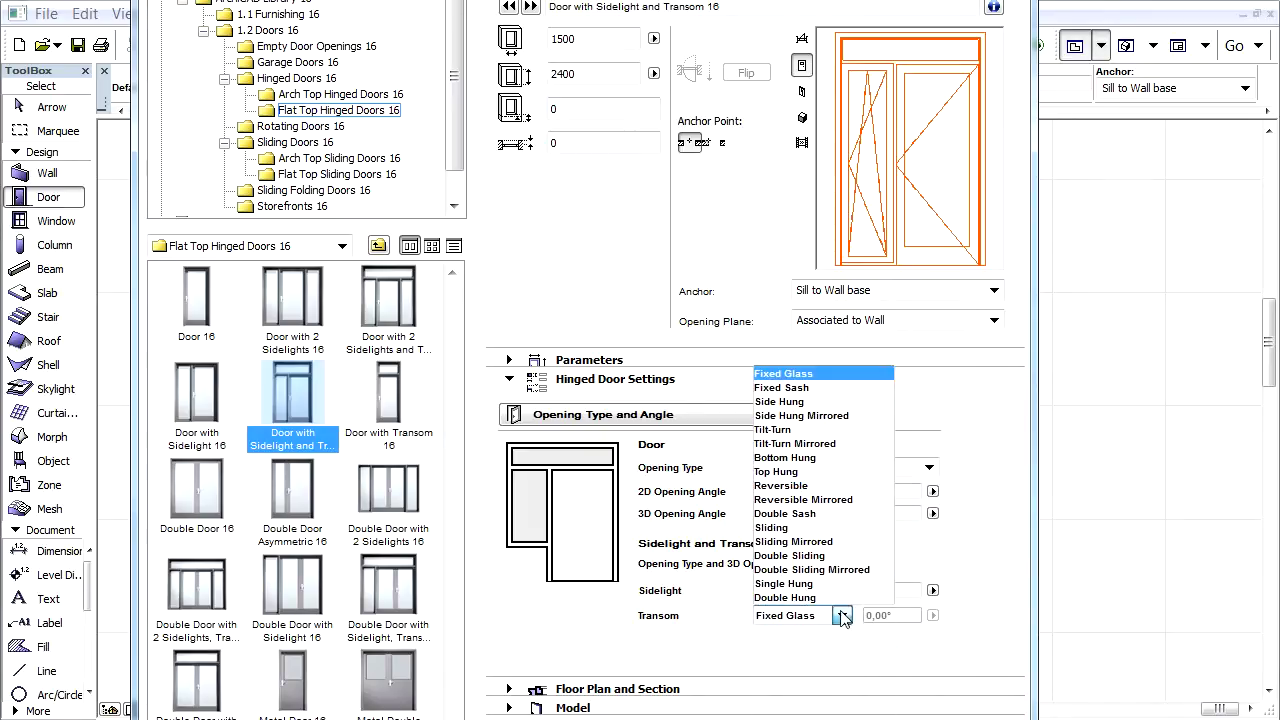
left_click(841, 457)
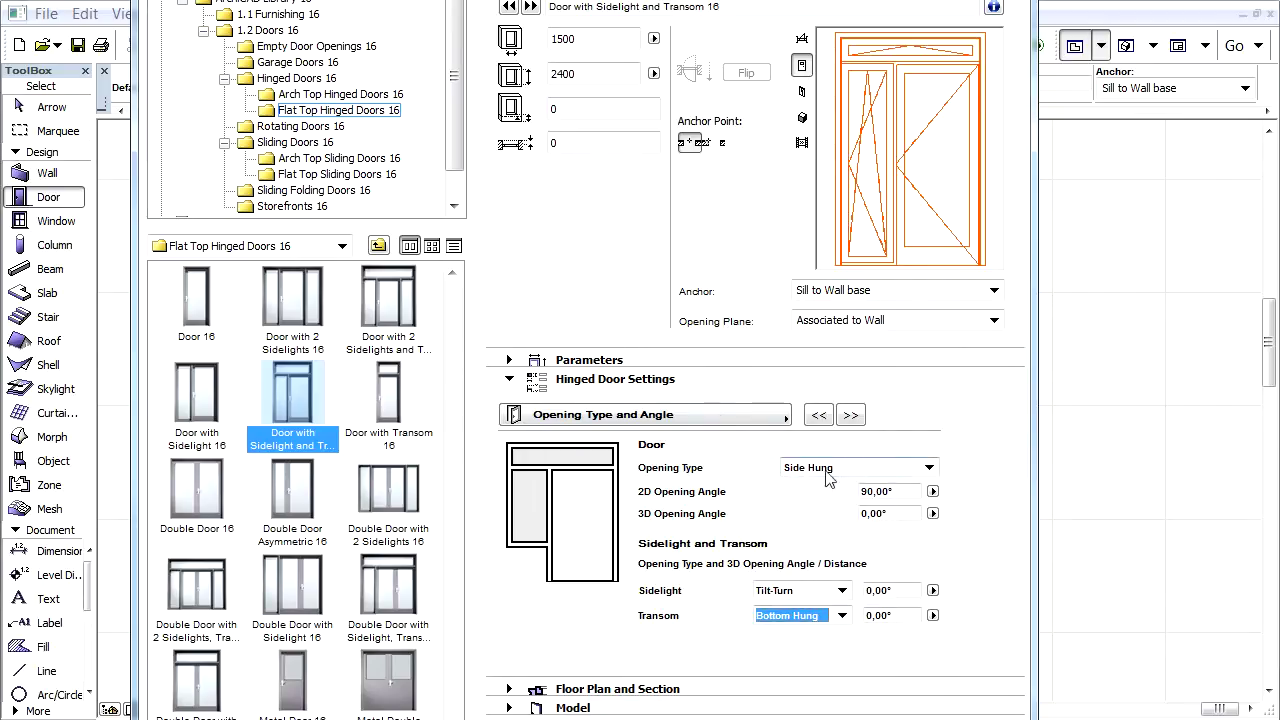
Preview the Storefronts 16 doors and pick Storefront Double Door, Sidelight, Transom 16.
left_click(312, 208)
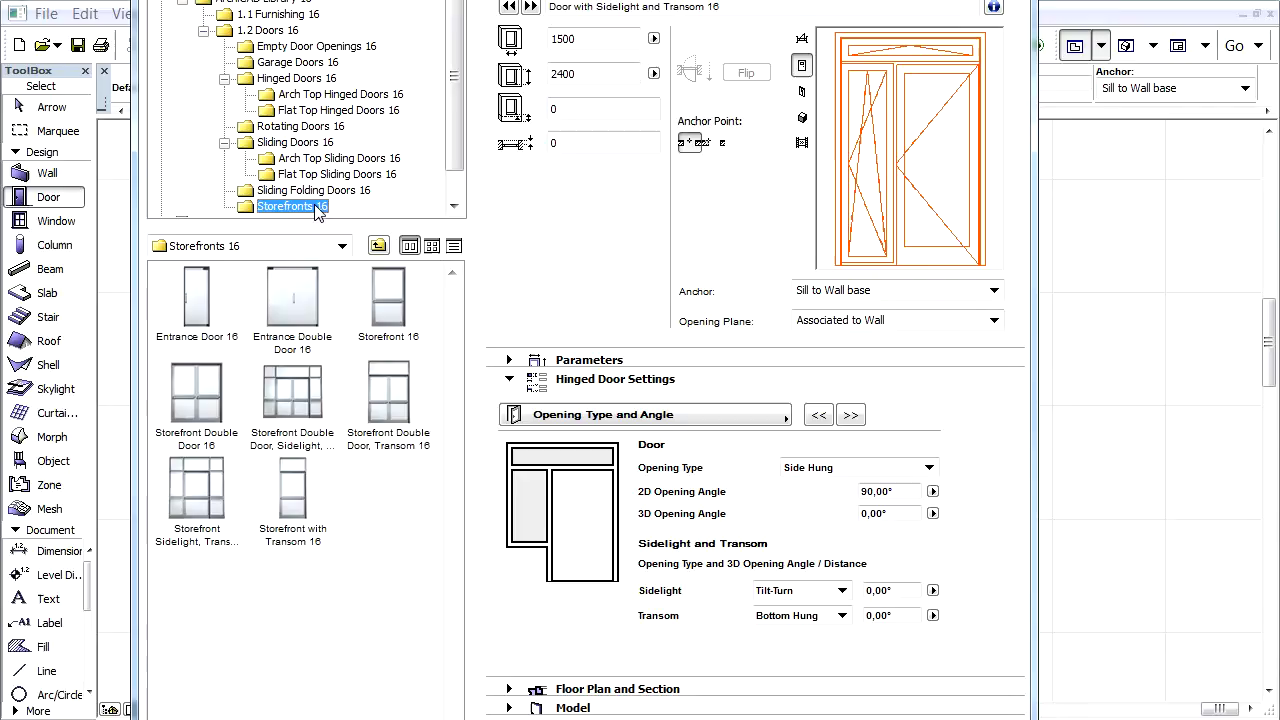
left_click(200, 297)
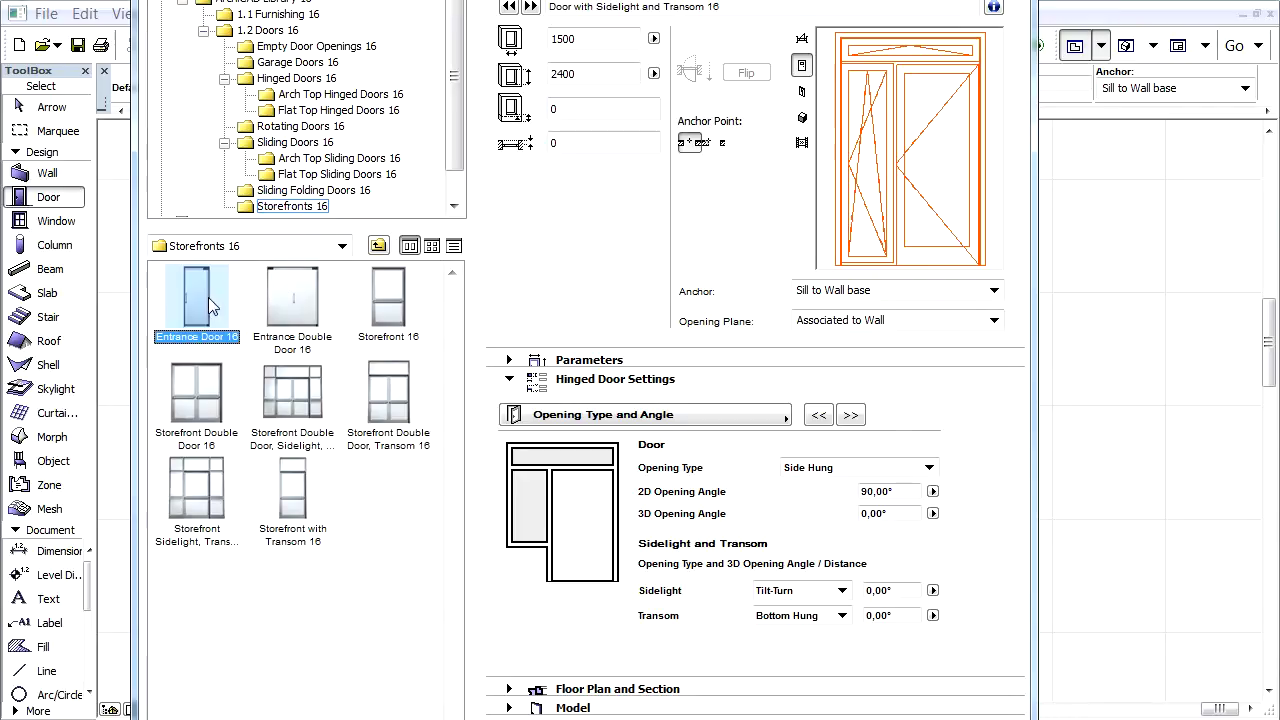
left_click(314, 307)
left_click(390, 316)
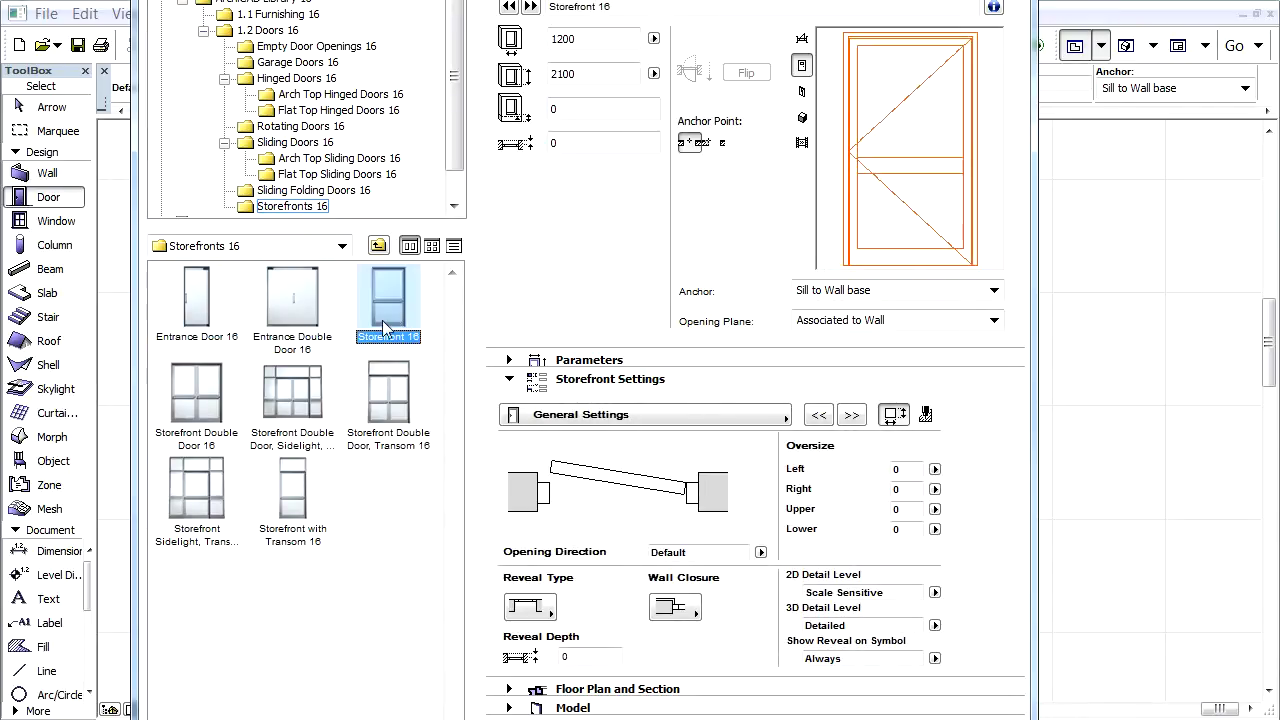
left_click(300, 385)
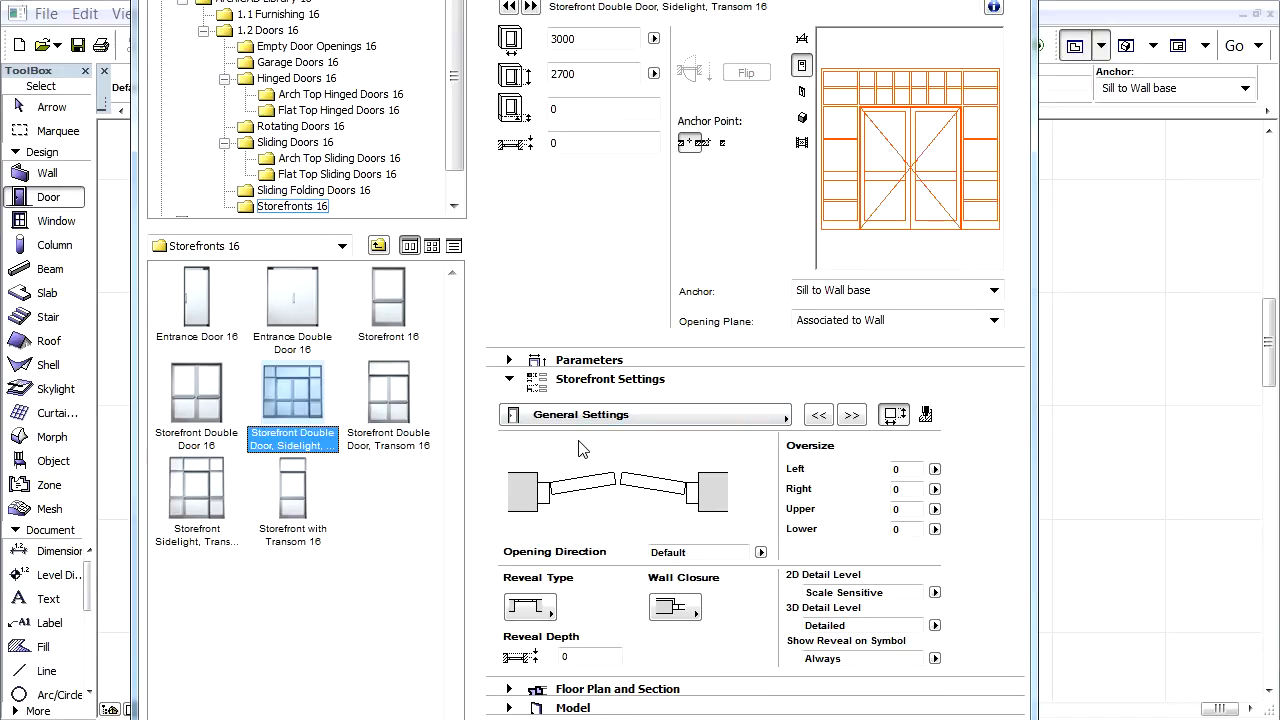
Review the Nominal Sizes and Tolerance page's 3000 × 2700 wallhole width and height.
left_click(646, 416)
left_click(850, 414)
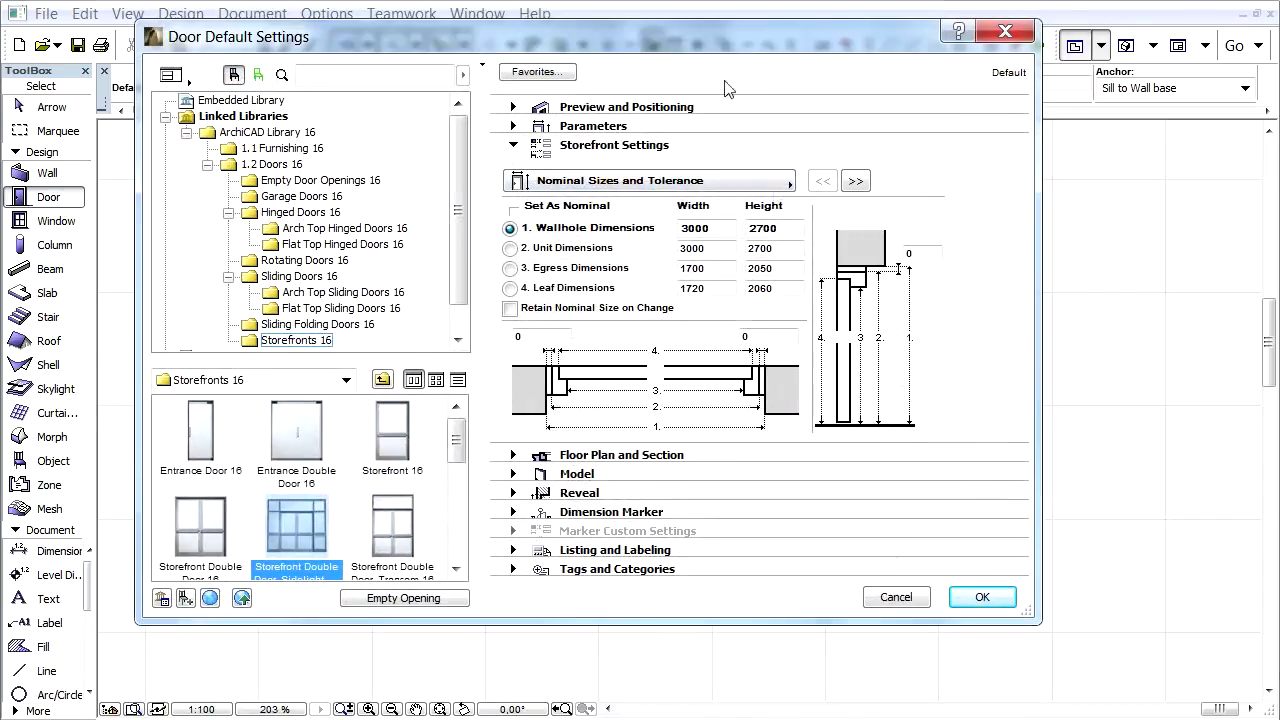
left_click(765, 228)
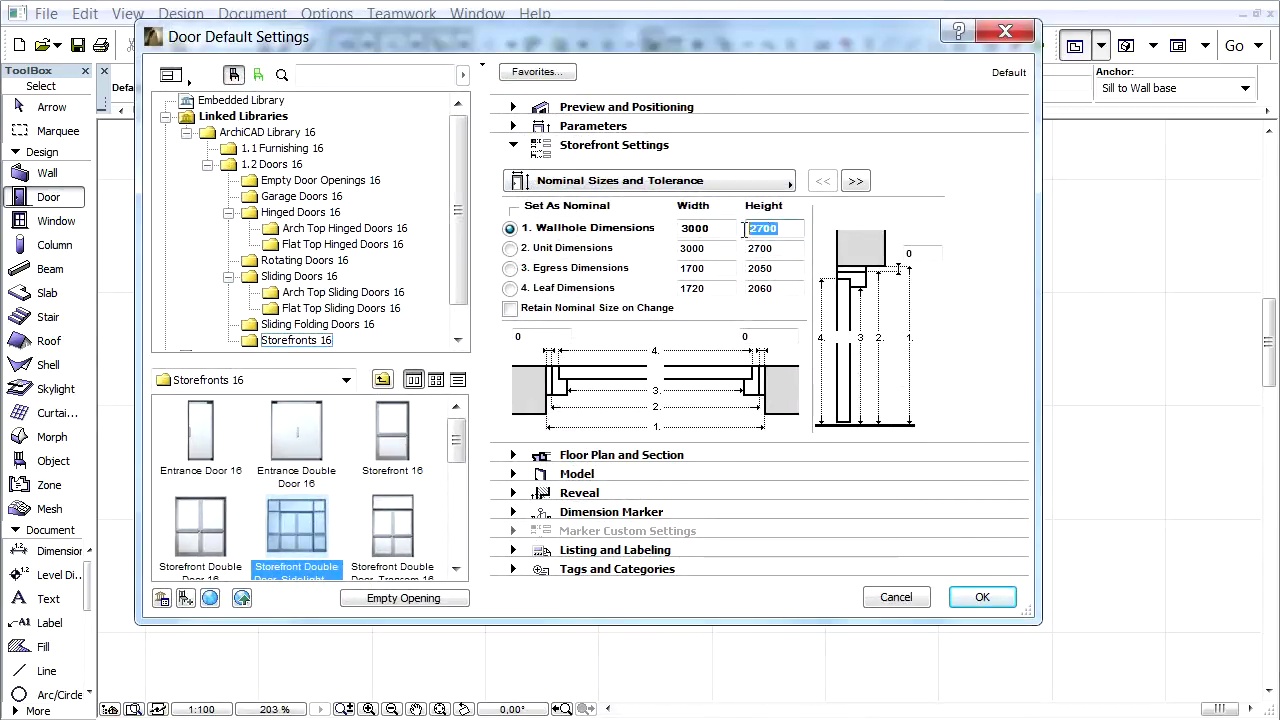
left_click(705, 228)
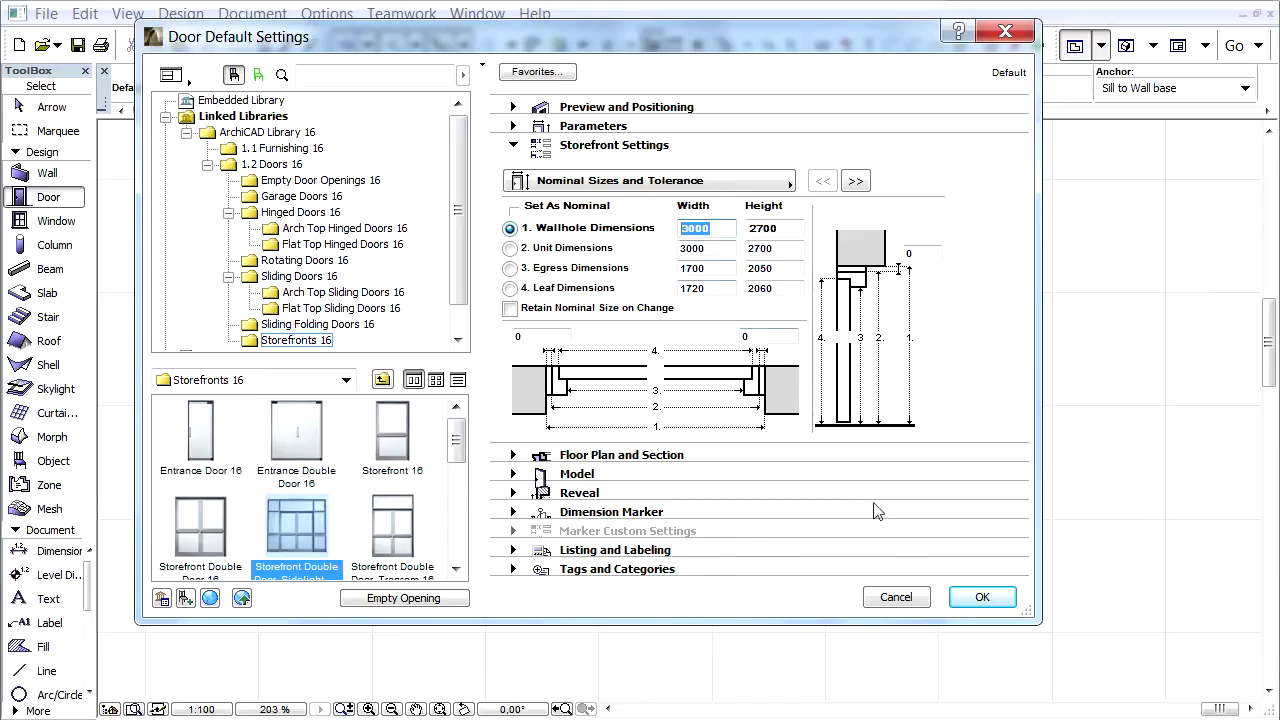
Cancel the door settings, place a 900 × 1500 Window 16 mid-wall, and select it.
left_click(910, 600)
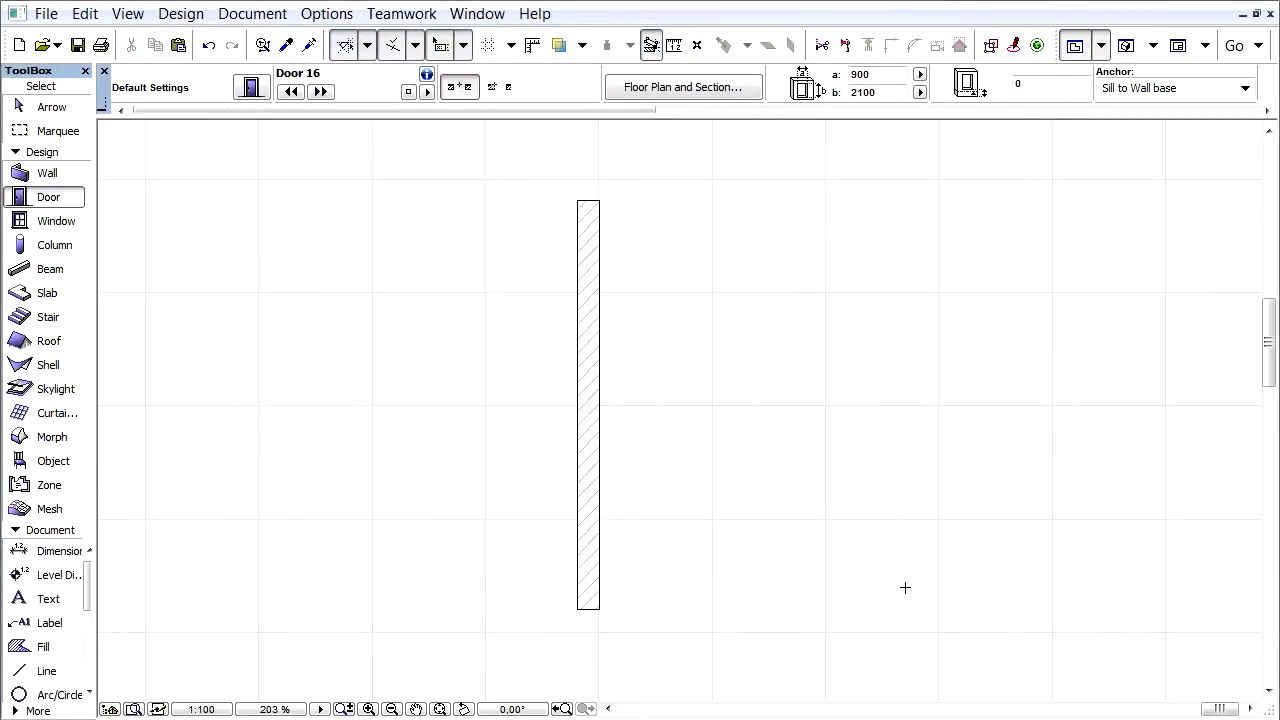
left_click(66, 226)
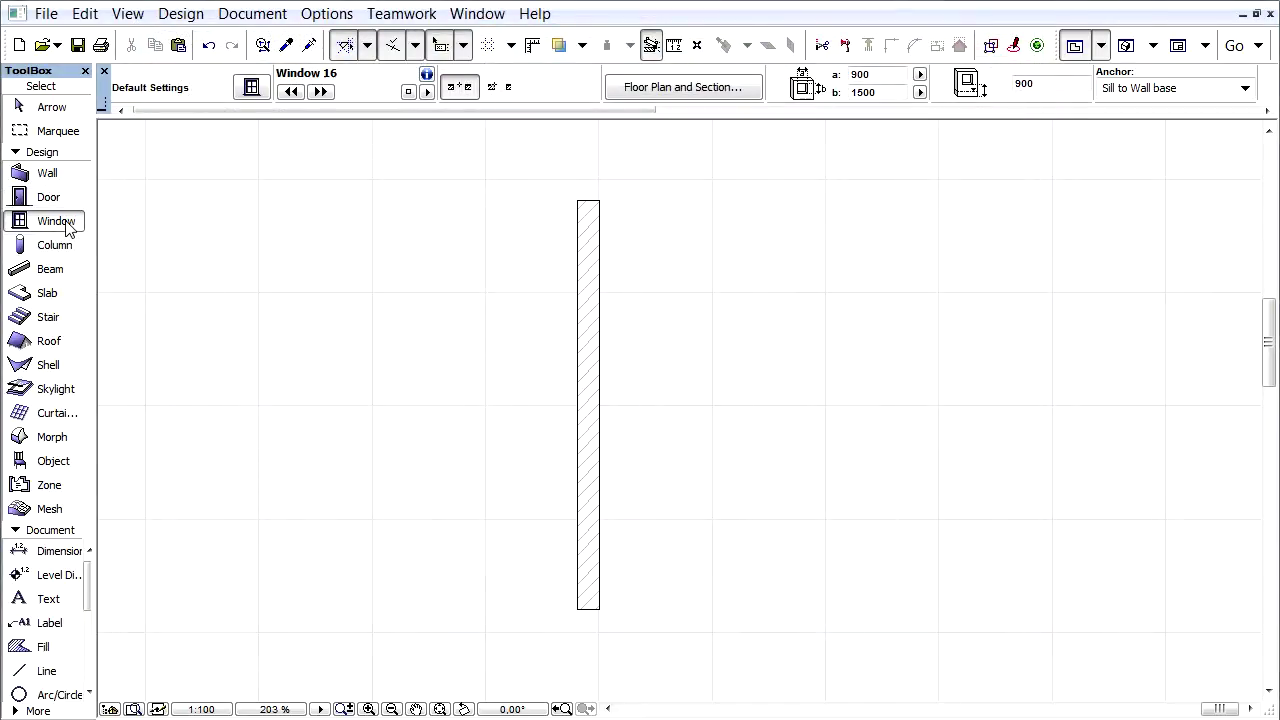
left_click(68, 200)
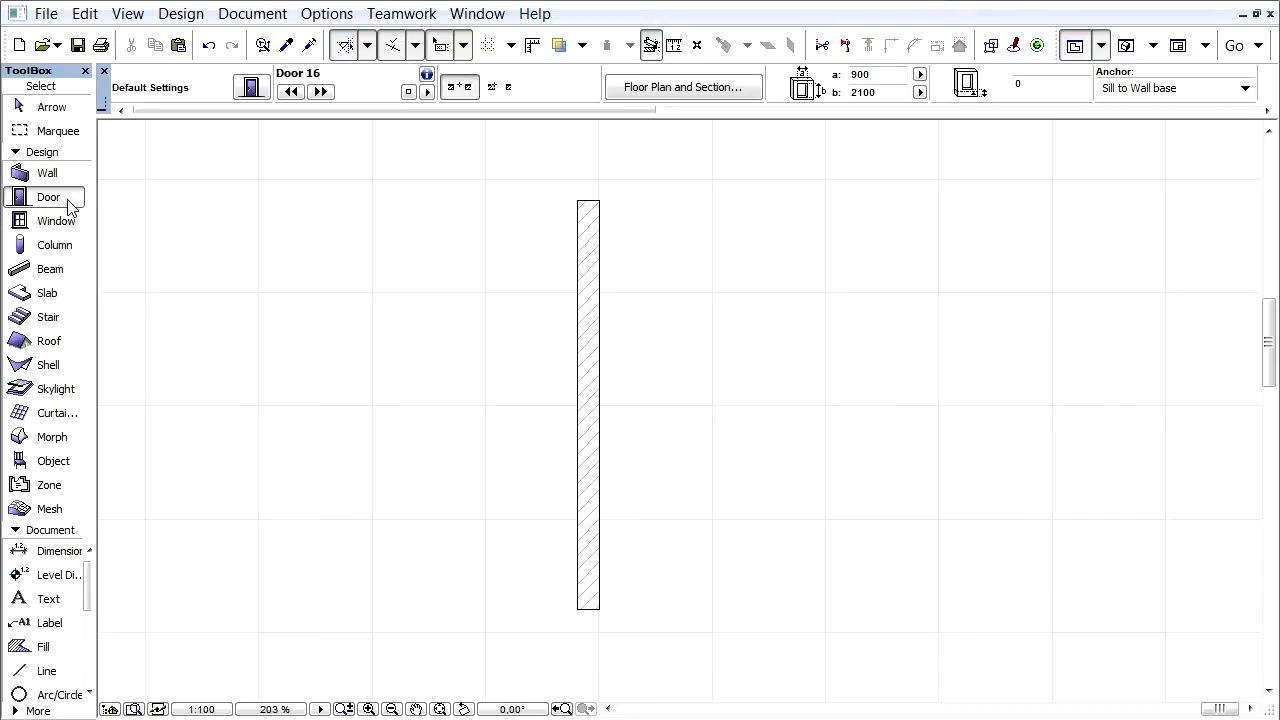
left_click(80, 224)
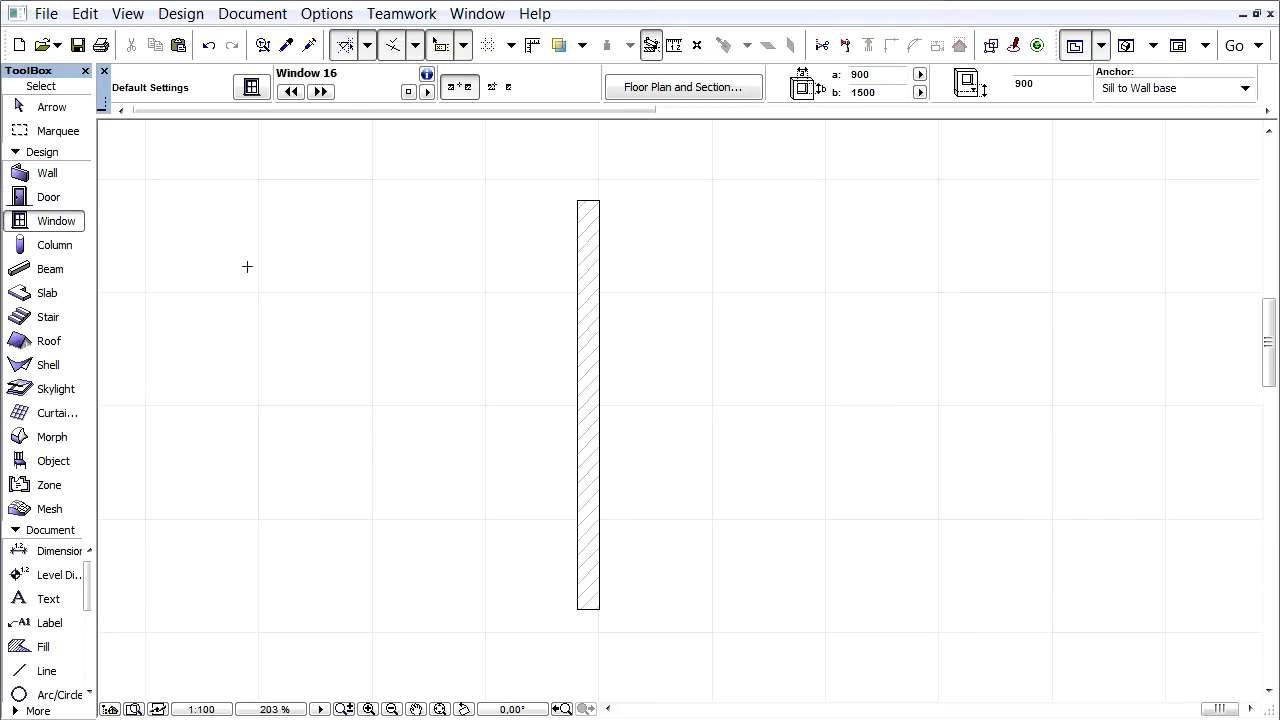
left_click(583, 378)
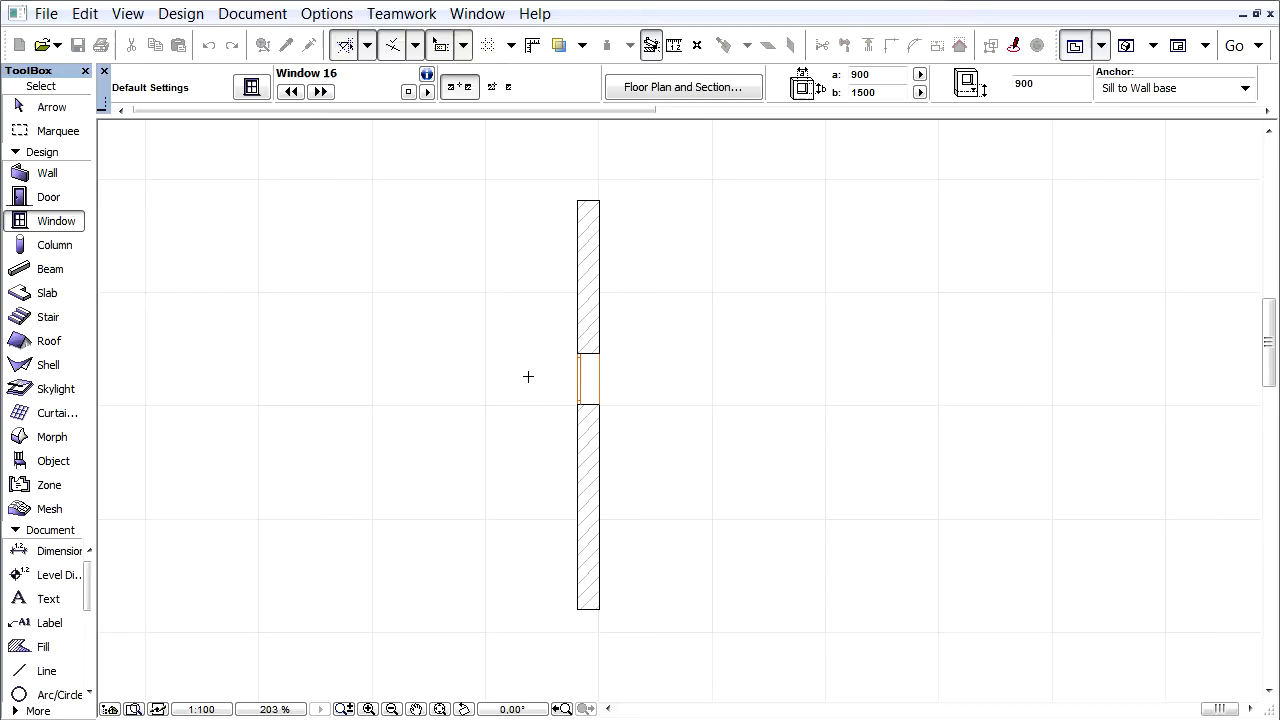
left_click(597, 355)
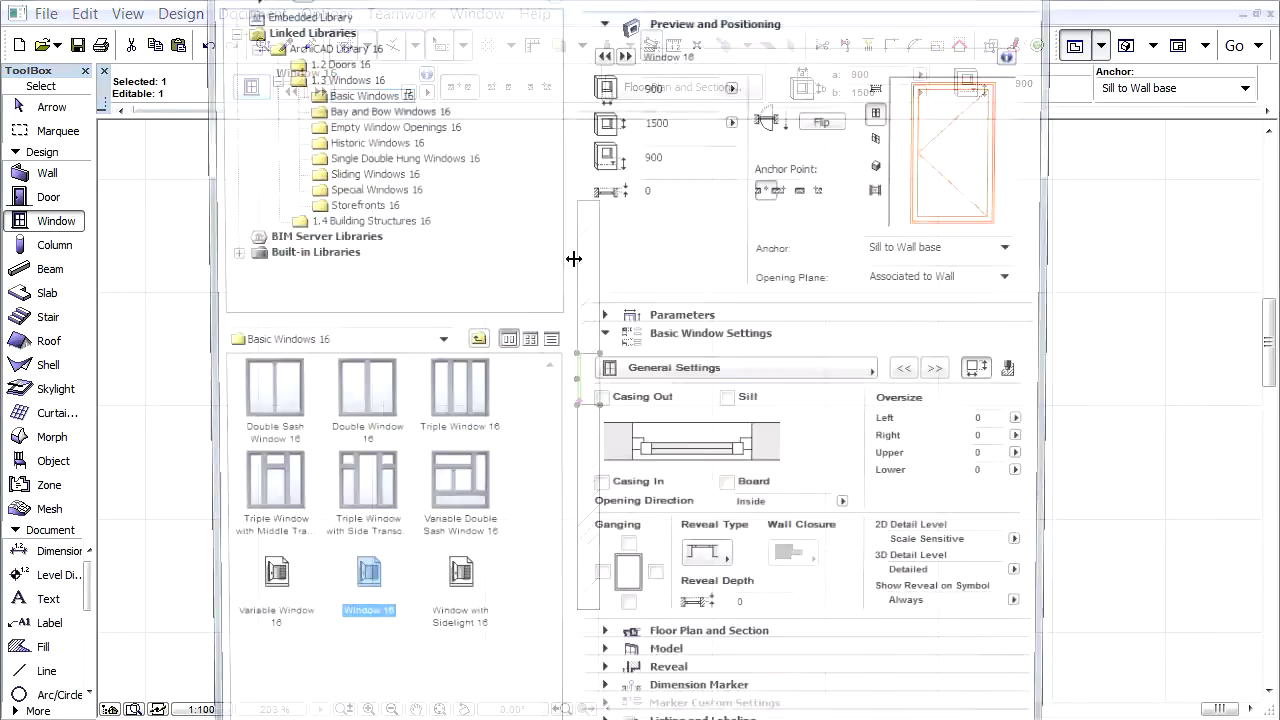
On the selected window's Reveal Settings page, give it a 120-deep reveal.
left_click(251, 87)
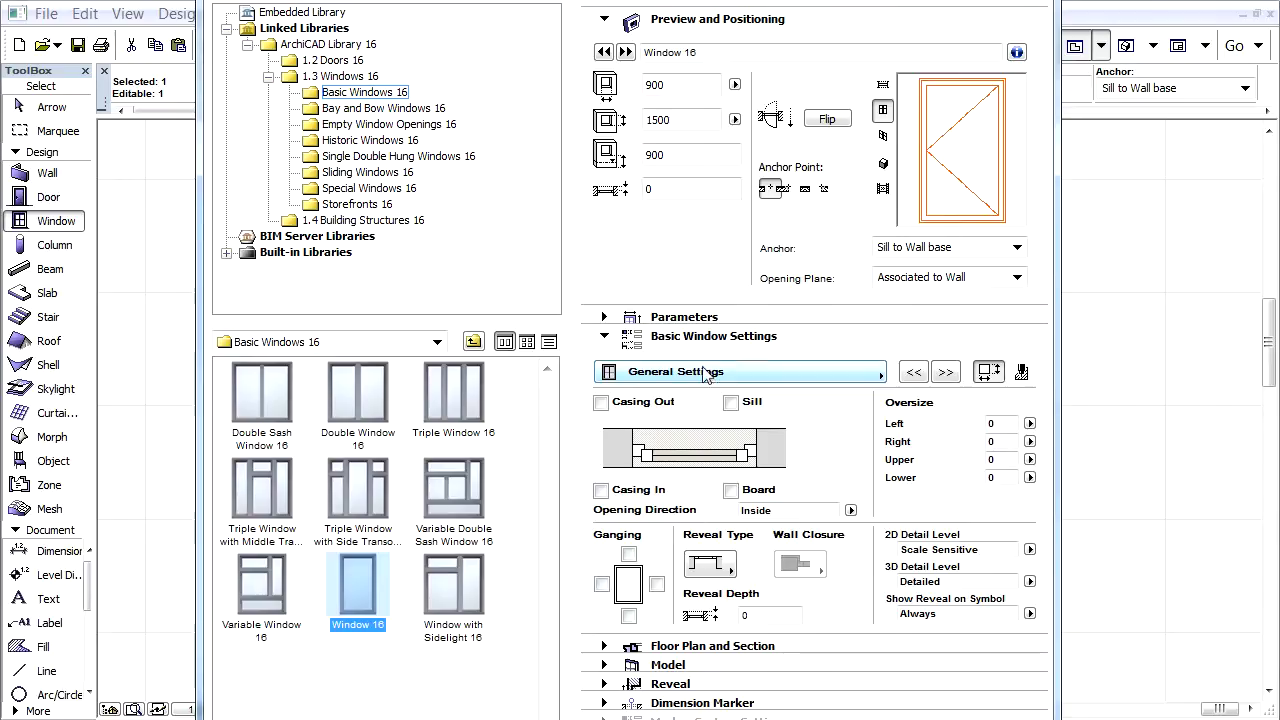
left_click(752, 371)
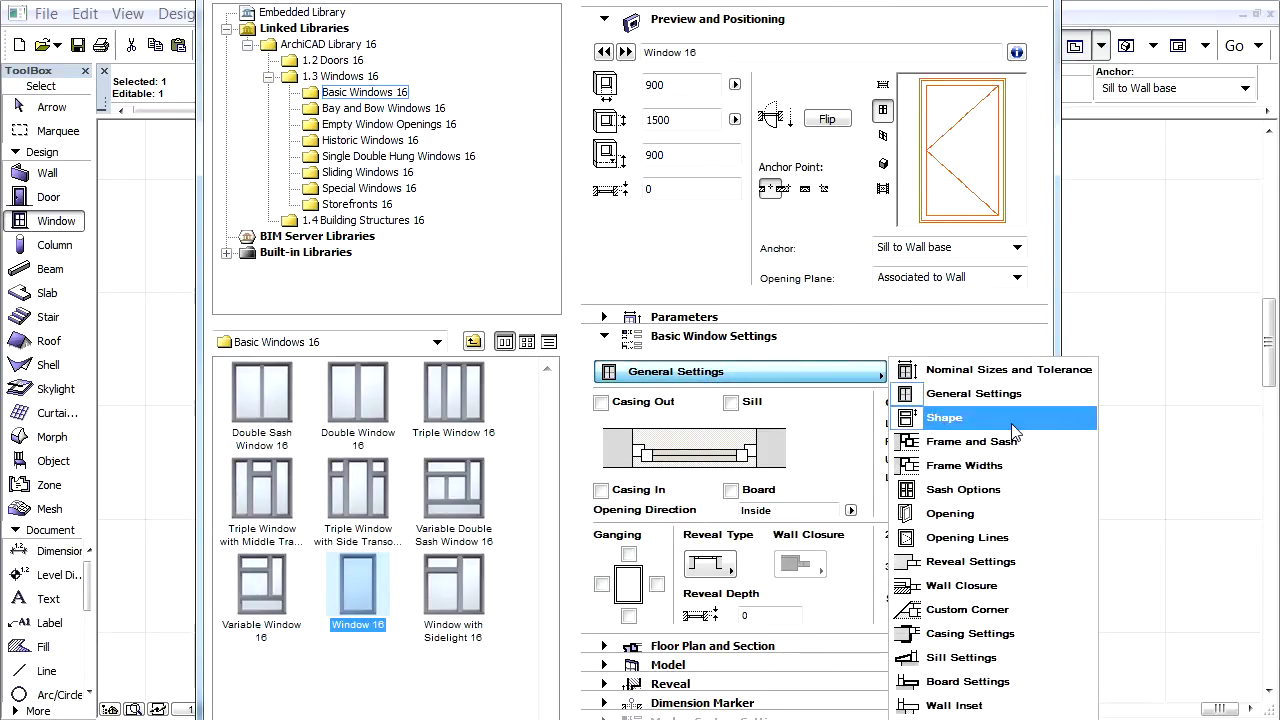
left_click(1019, 561)
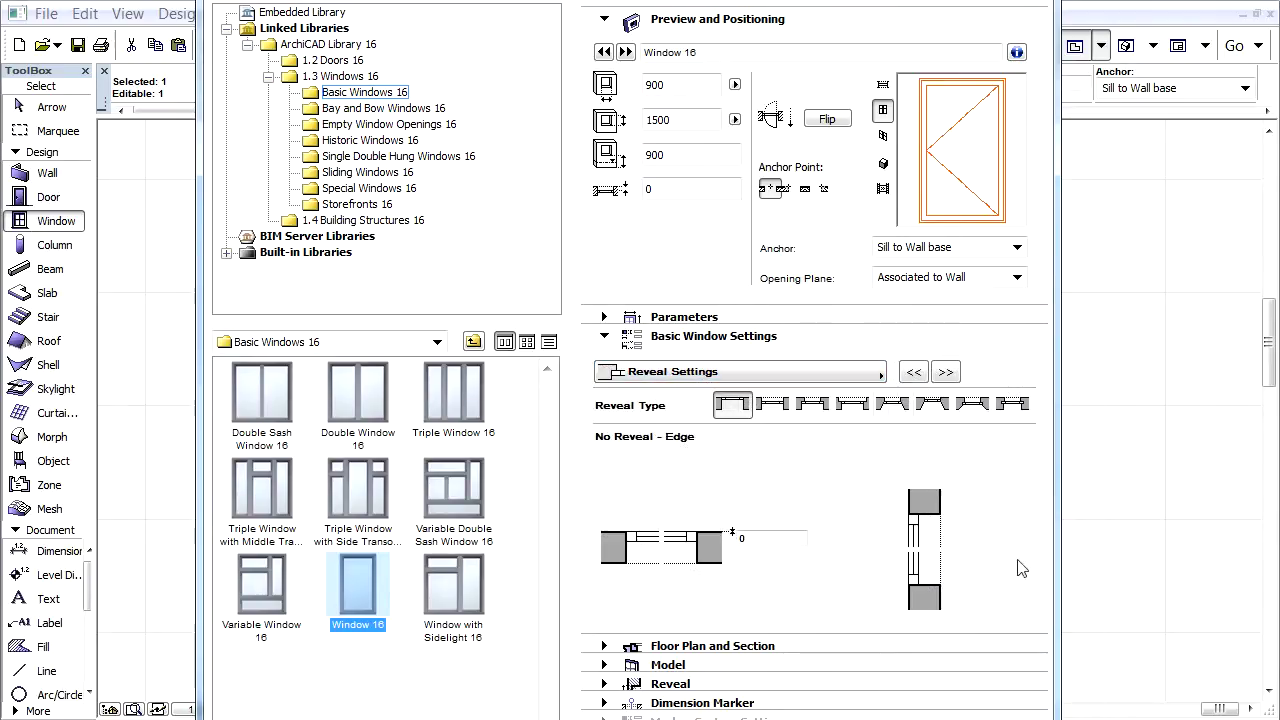
left_click(772, 403)
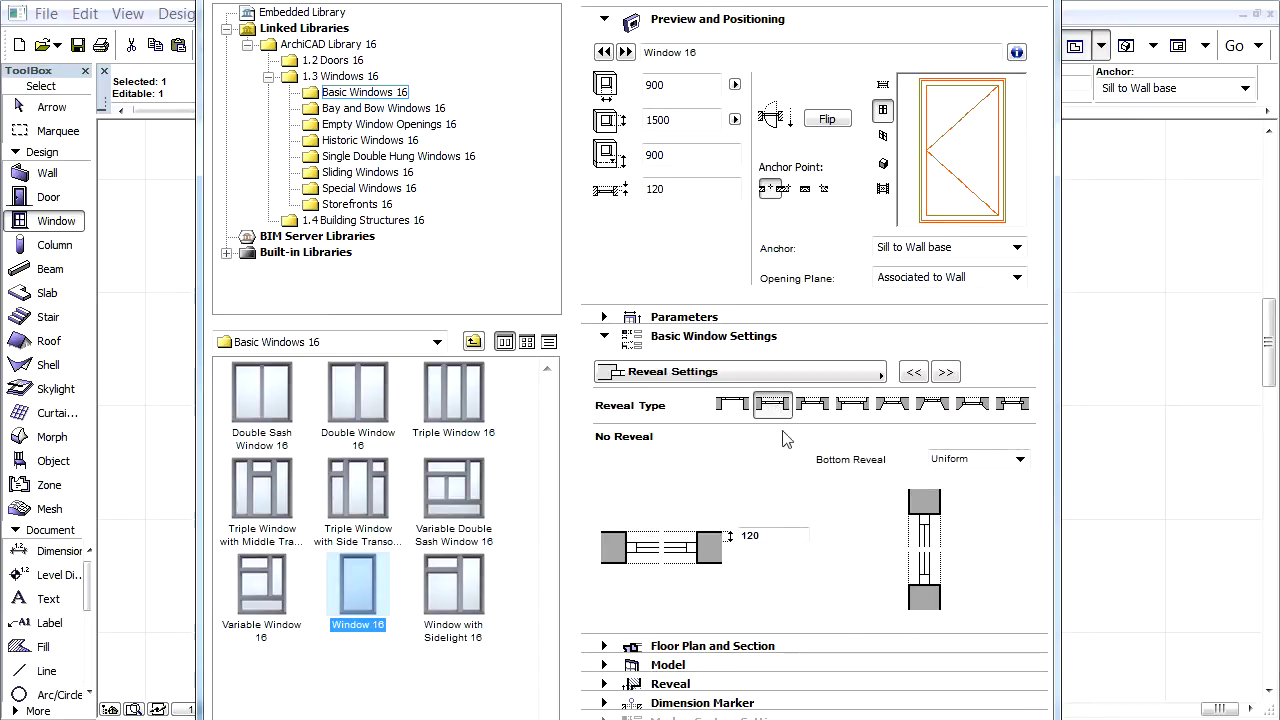
left_click(760, 371)
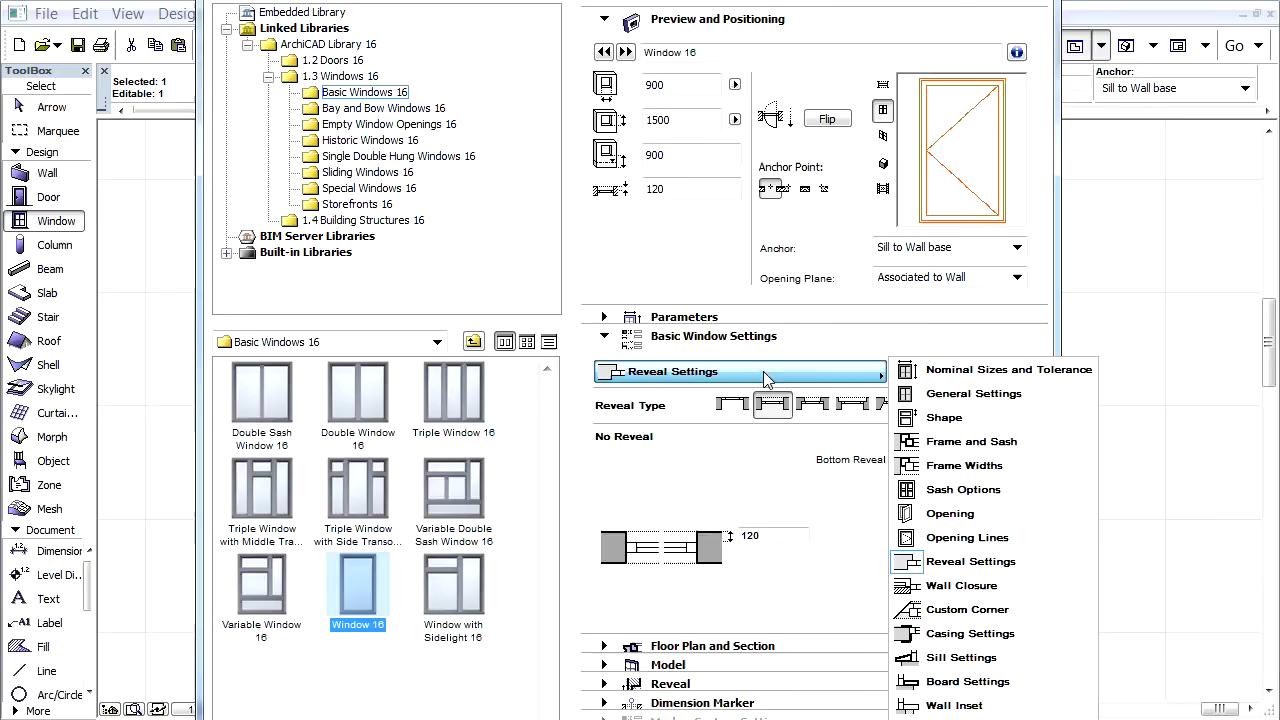
Tick both Outside and Inside casings on the window's Casing Settings page.
left_click(995, 634)
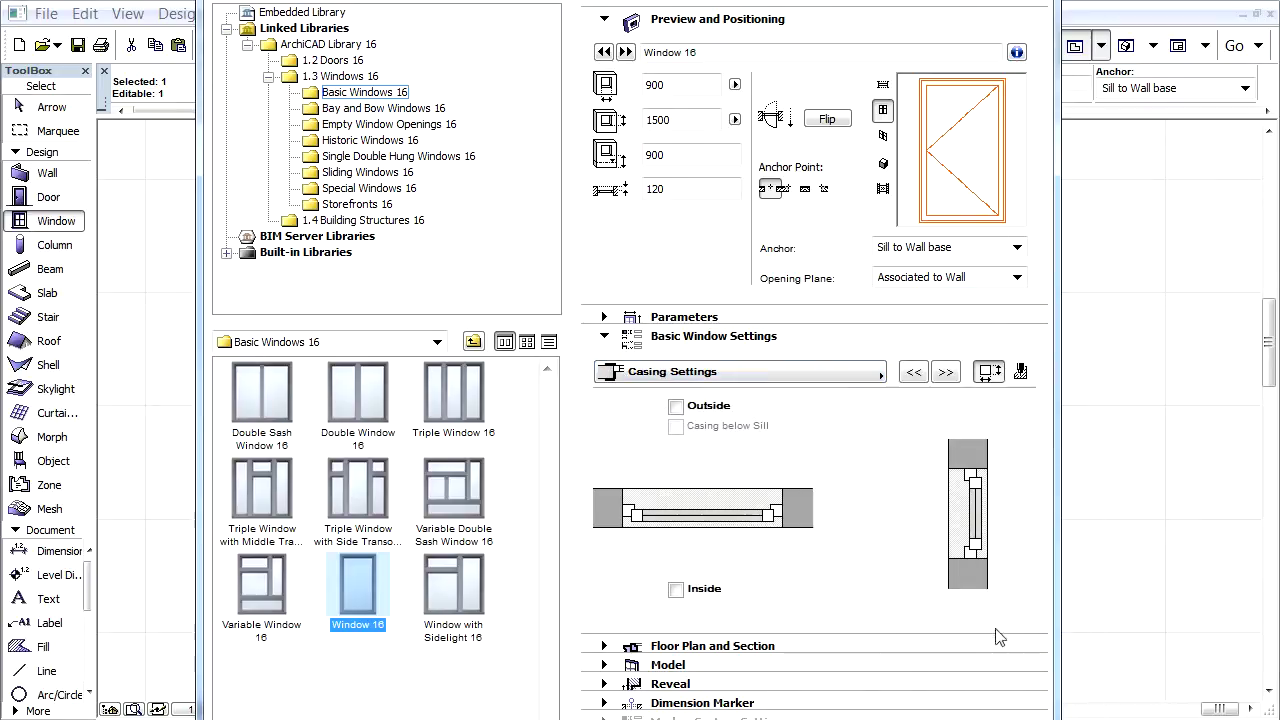
left_click(676, 407)
left_click(676, 590)
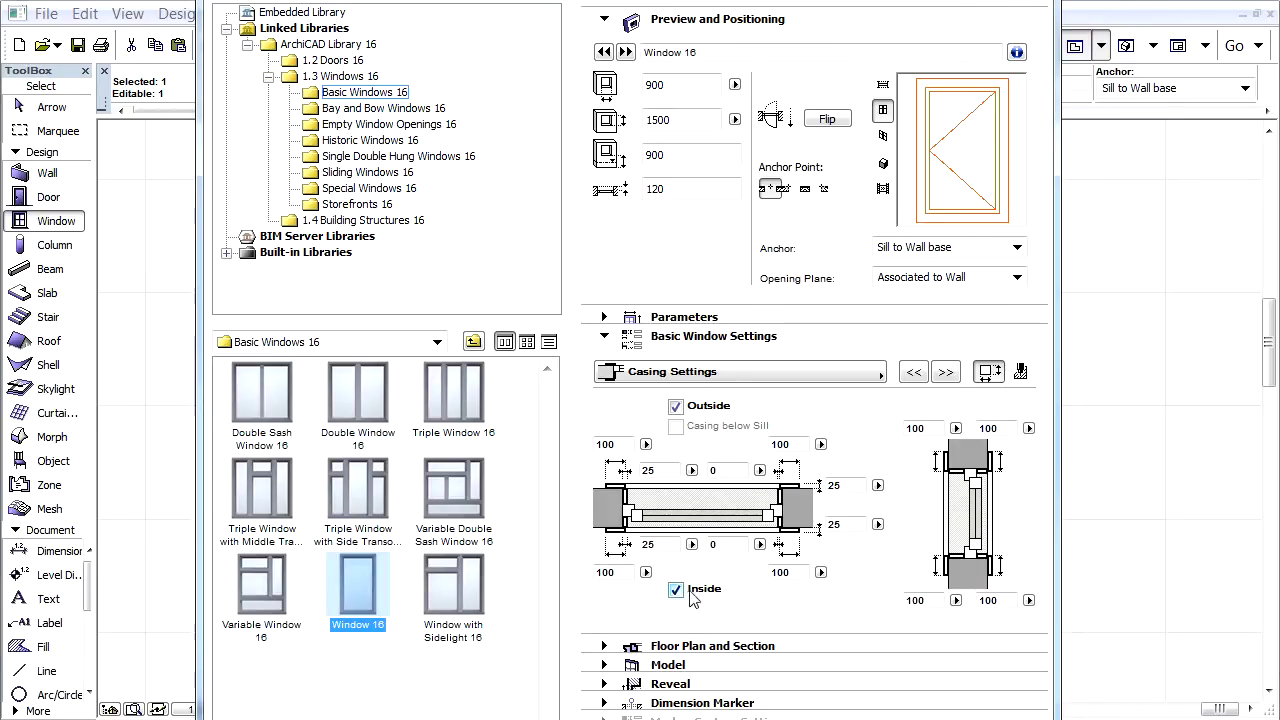
left_click(735, 373)
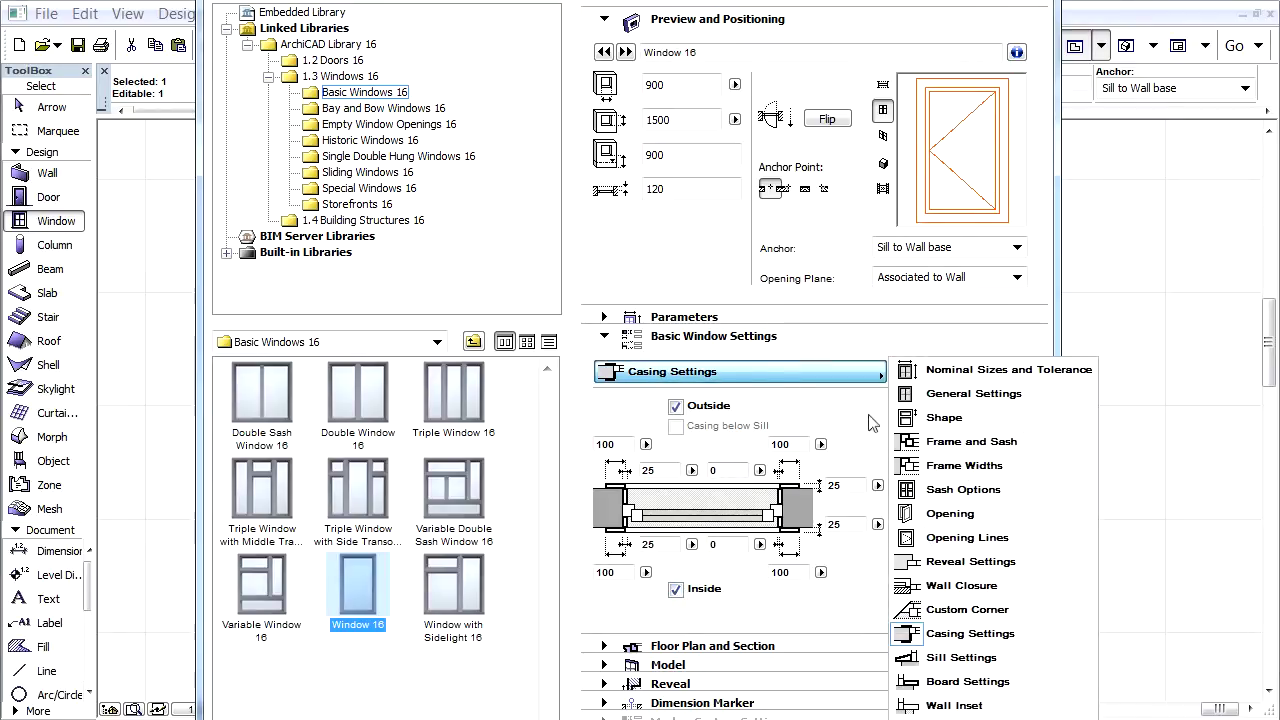
left_click(960, 708)
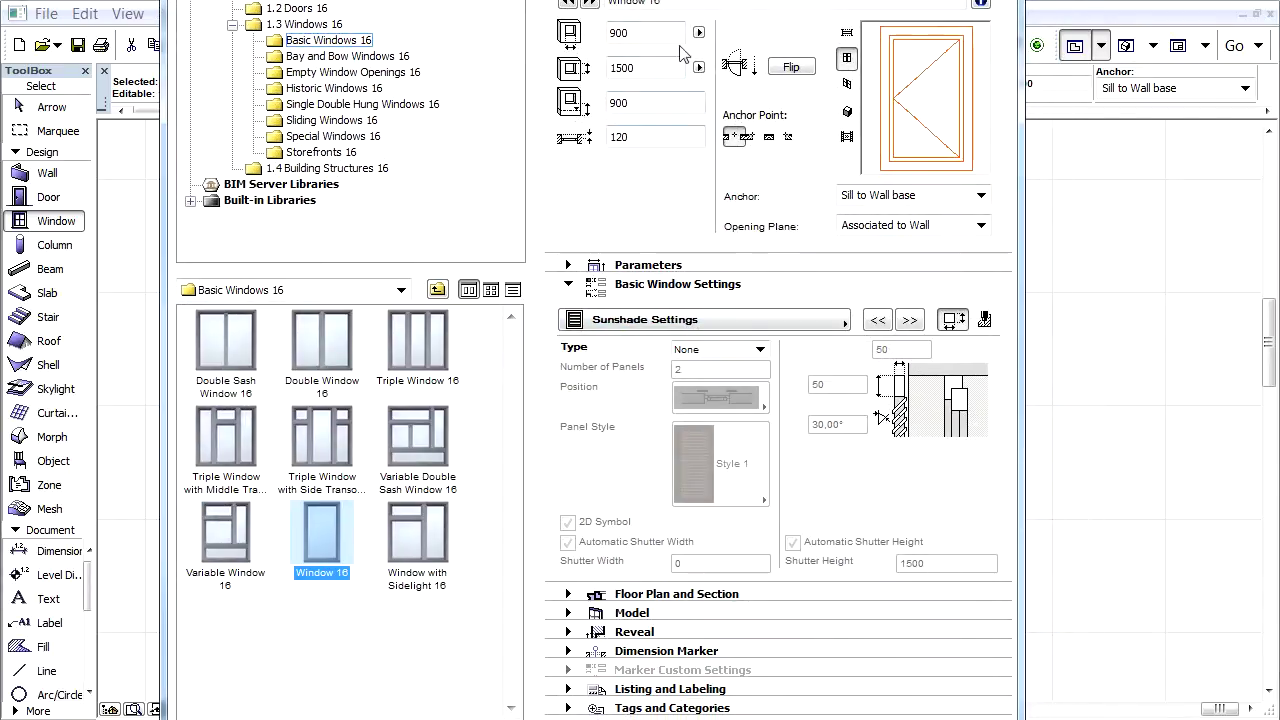
Set the window's sunshade type to Rolling with placement To Window.
left_click(752, 349)
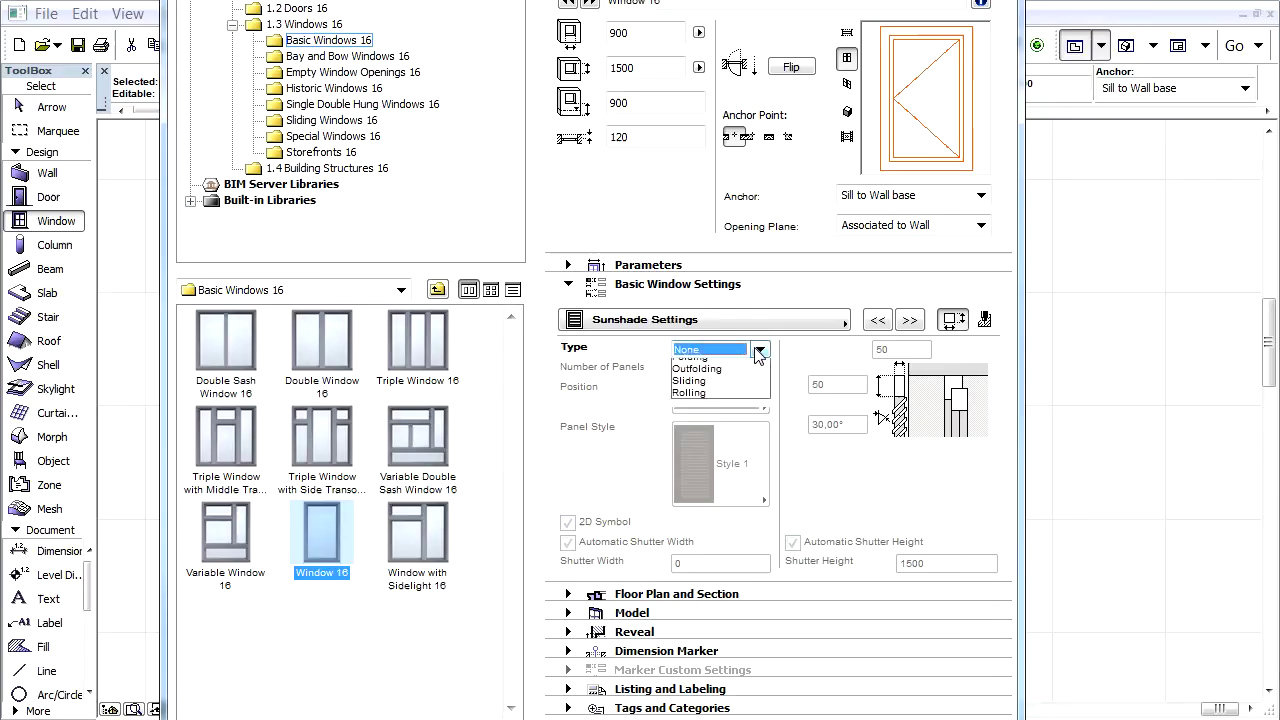
left_click(748, 438)
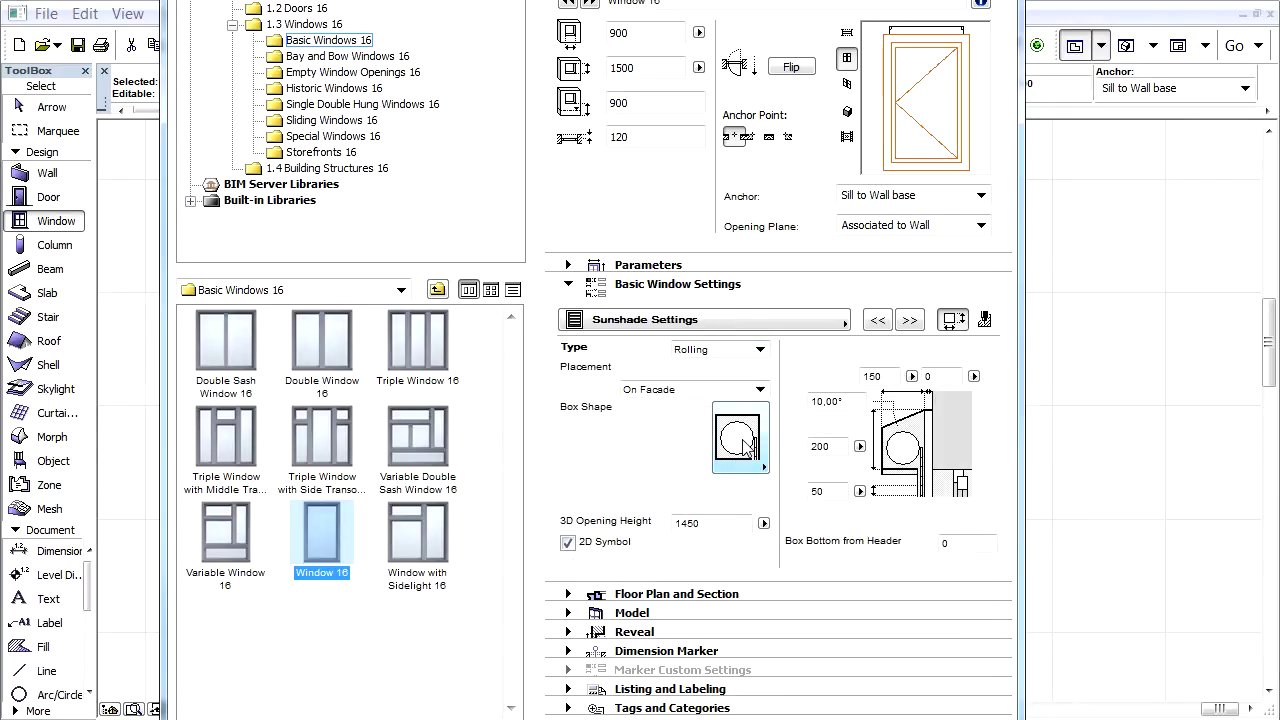
left_click(760, 392)
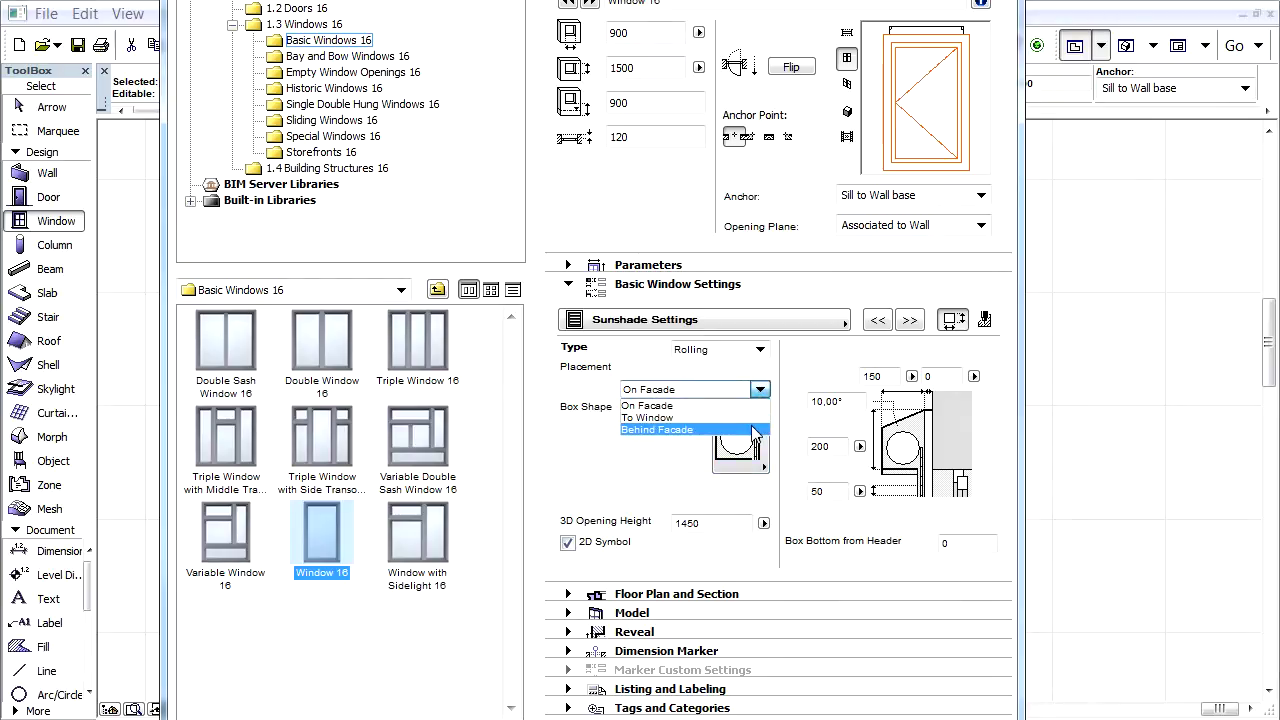
key("Up")
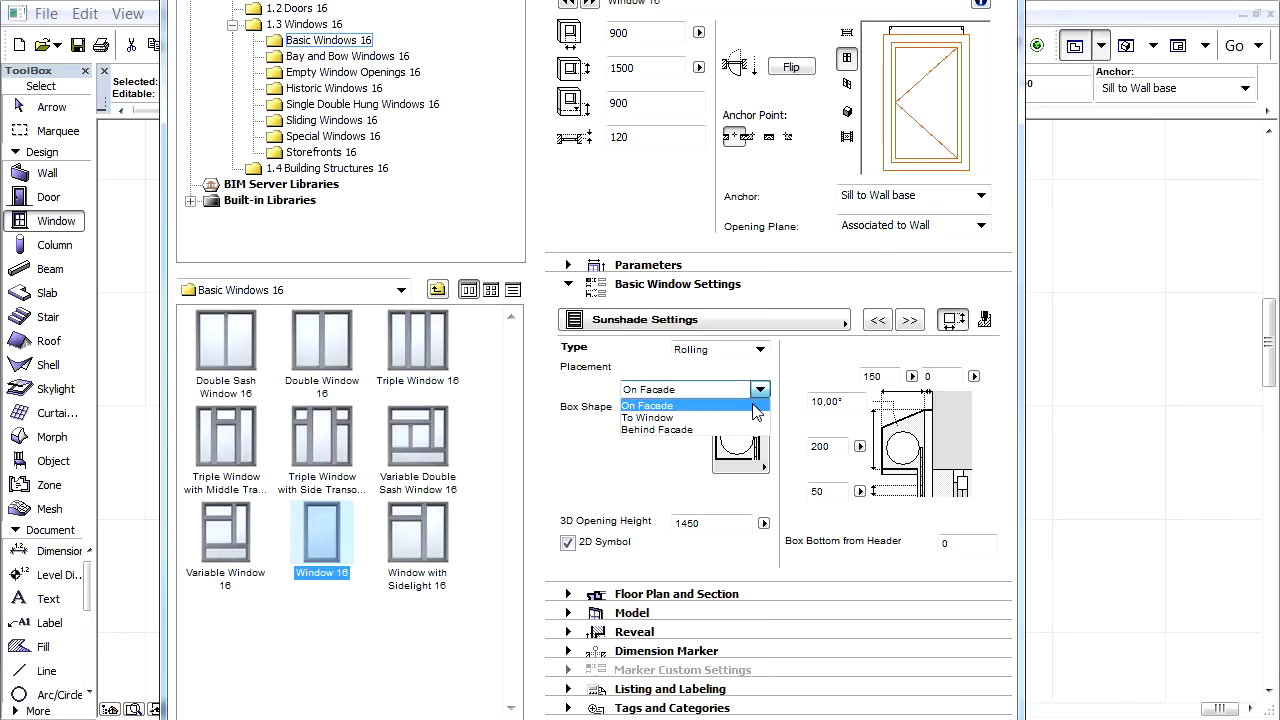
key("Down")
key("Return")
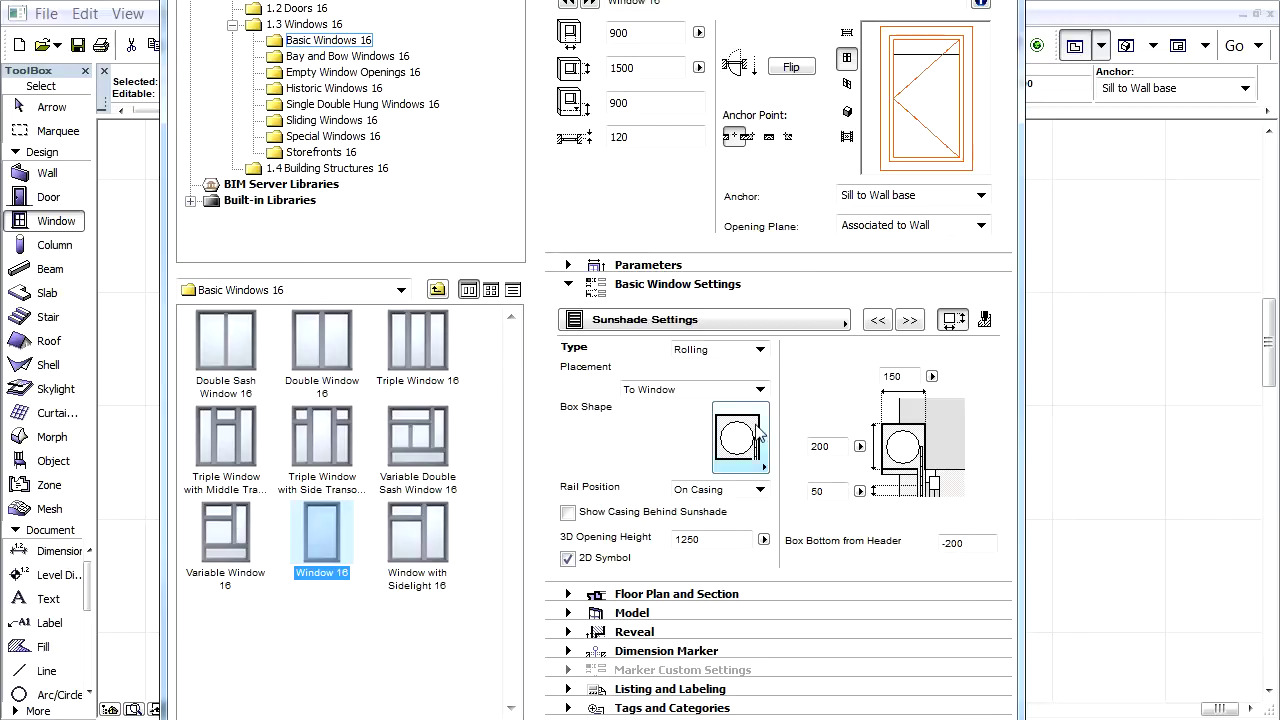
Give the shutter an Arched Box, rails On Wall, casing shown behind it, and 2D symbol off.
left_click(760, 432)
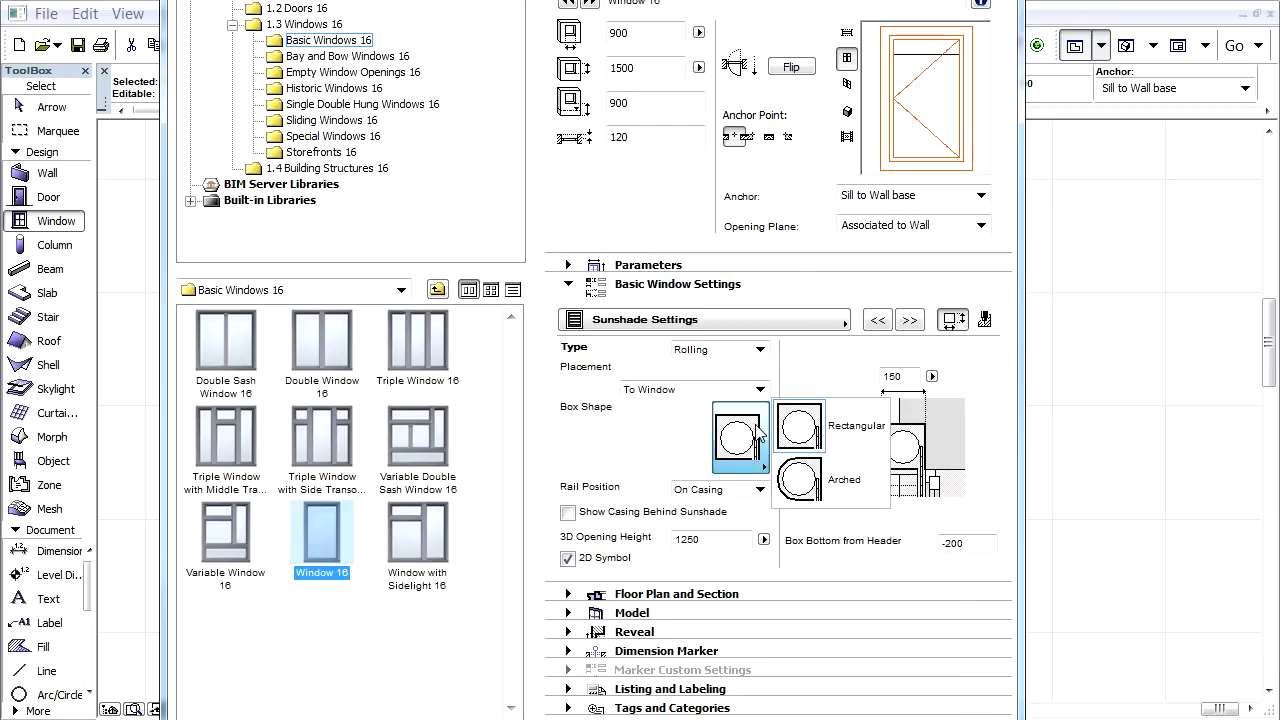
left_click(866, 483)
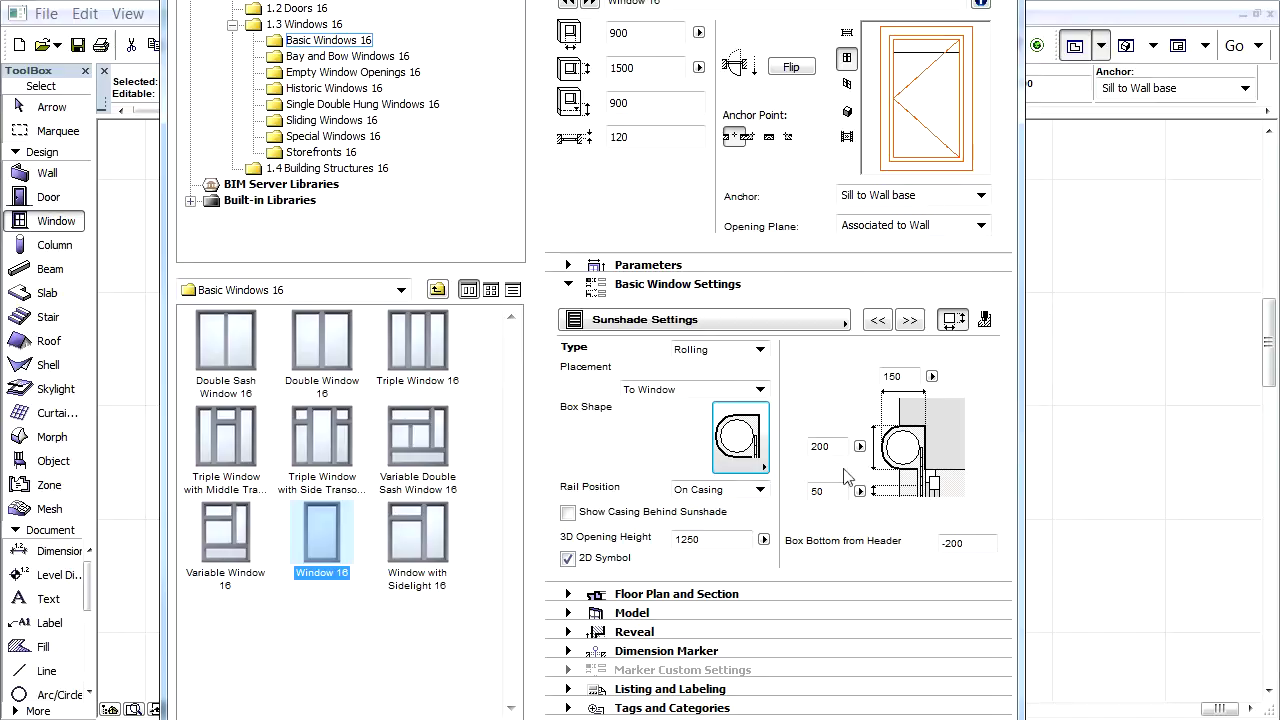
left_click(762, 490)
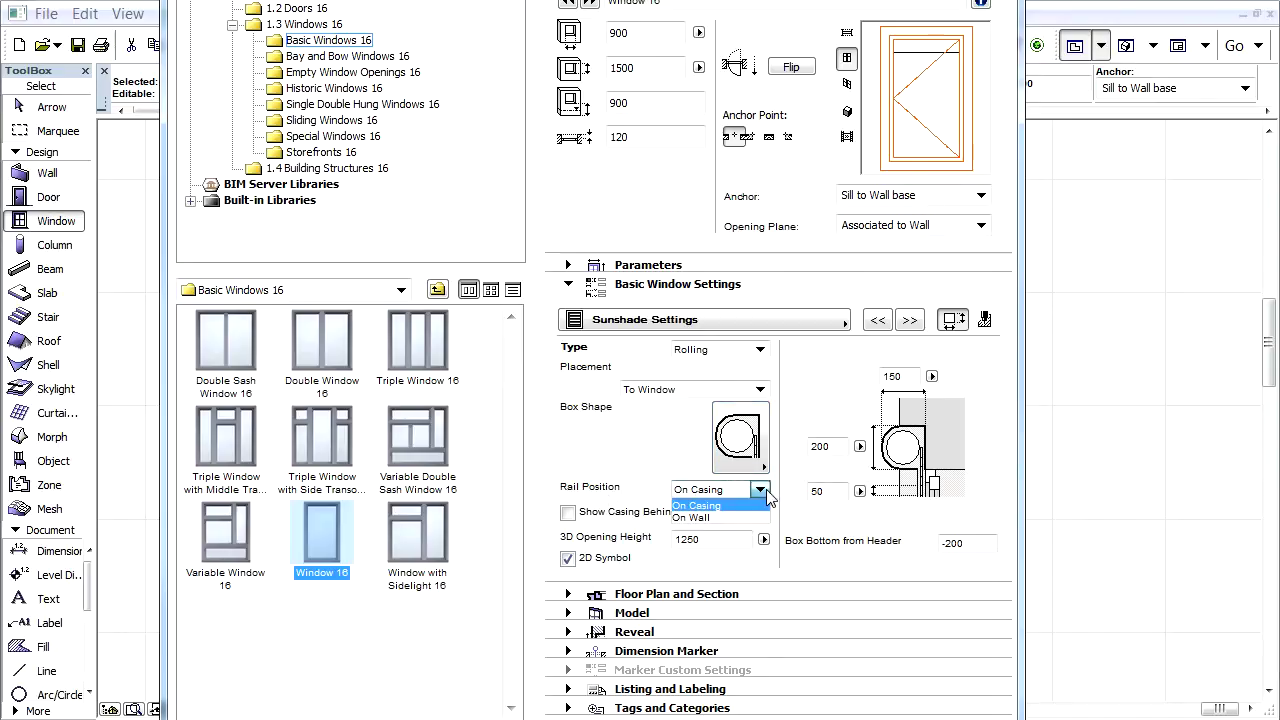
left_click(755, 517)
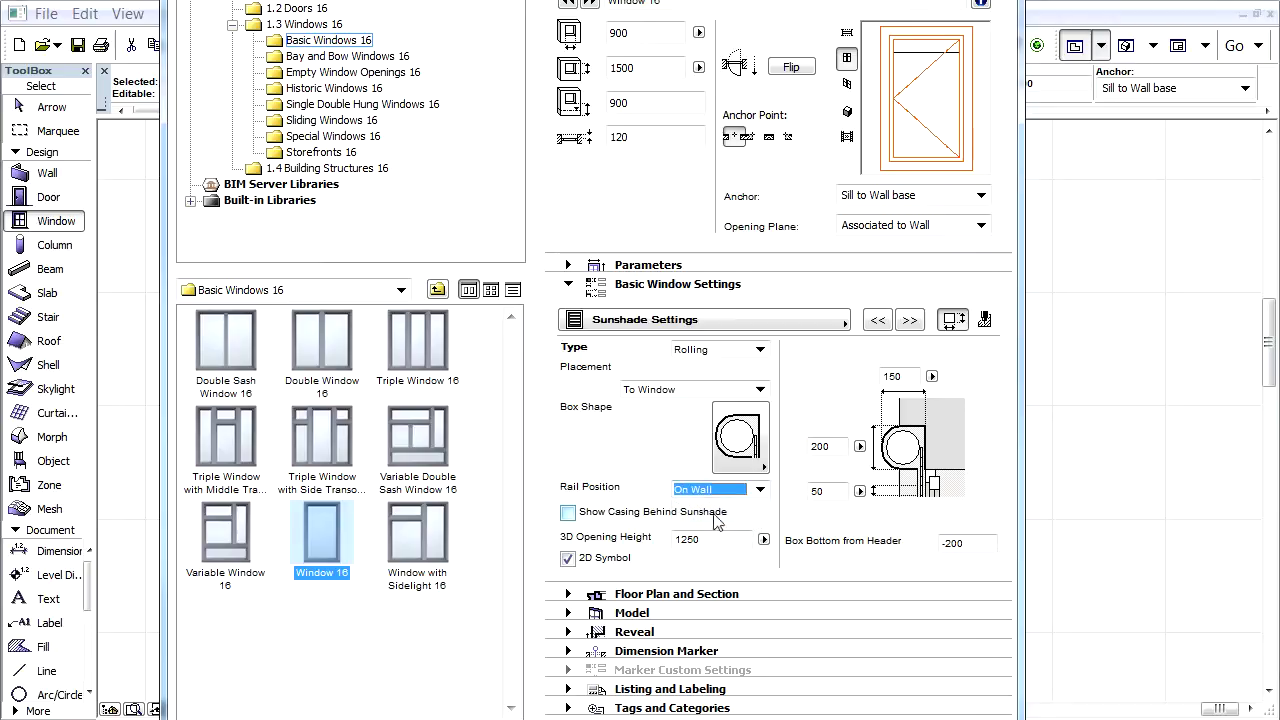
left_click(569, 514)
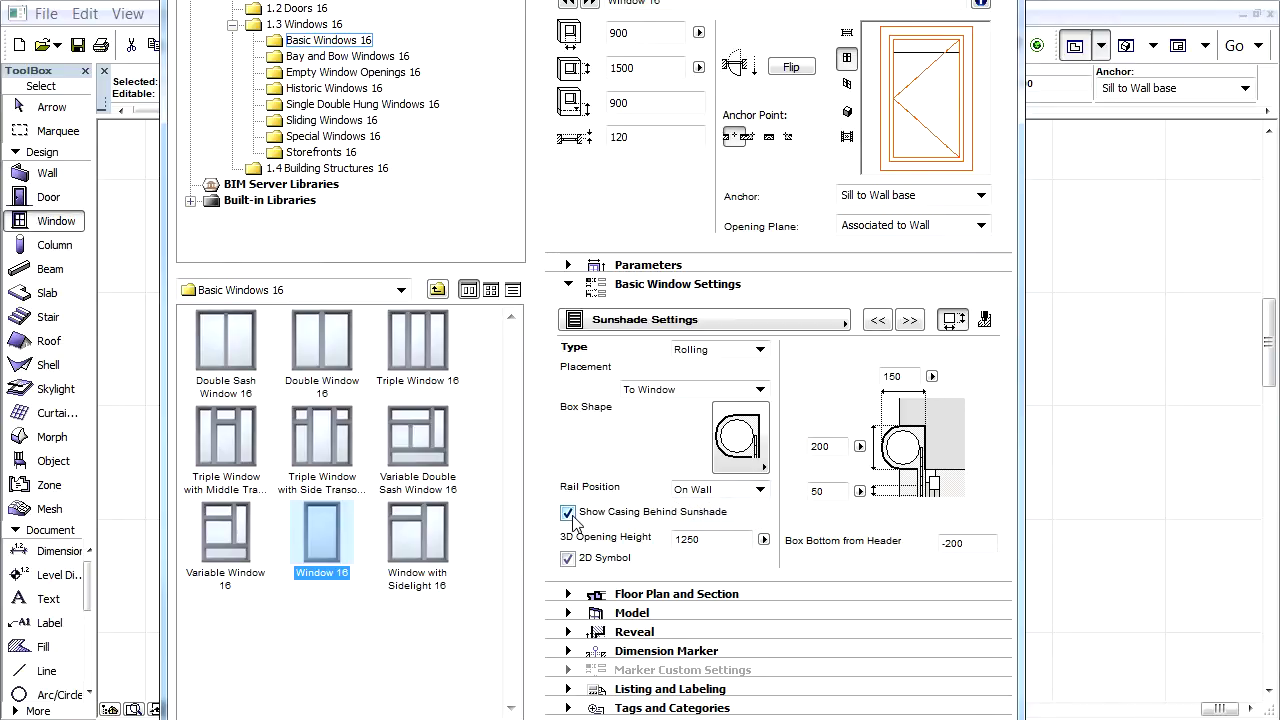
left_click(846, 35)
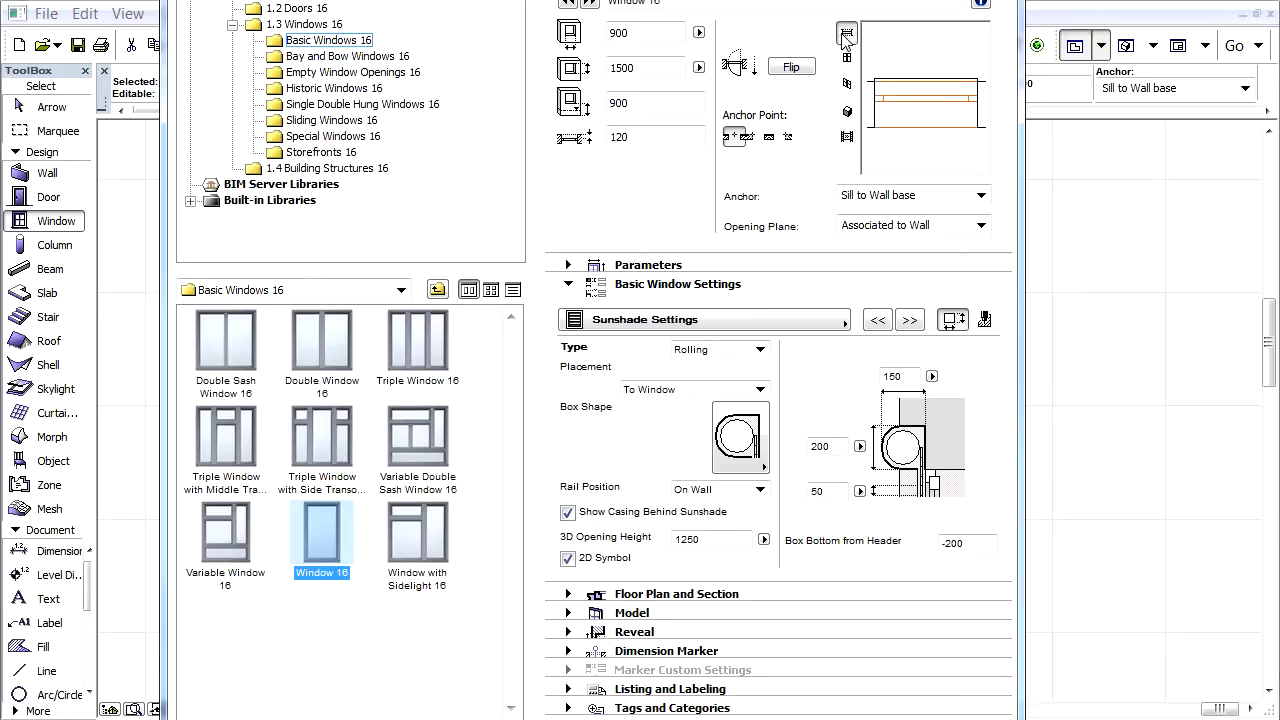
left_click(567, 559)
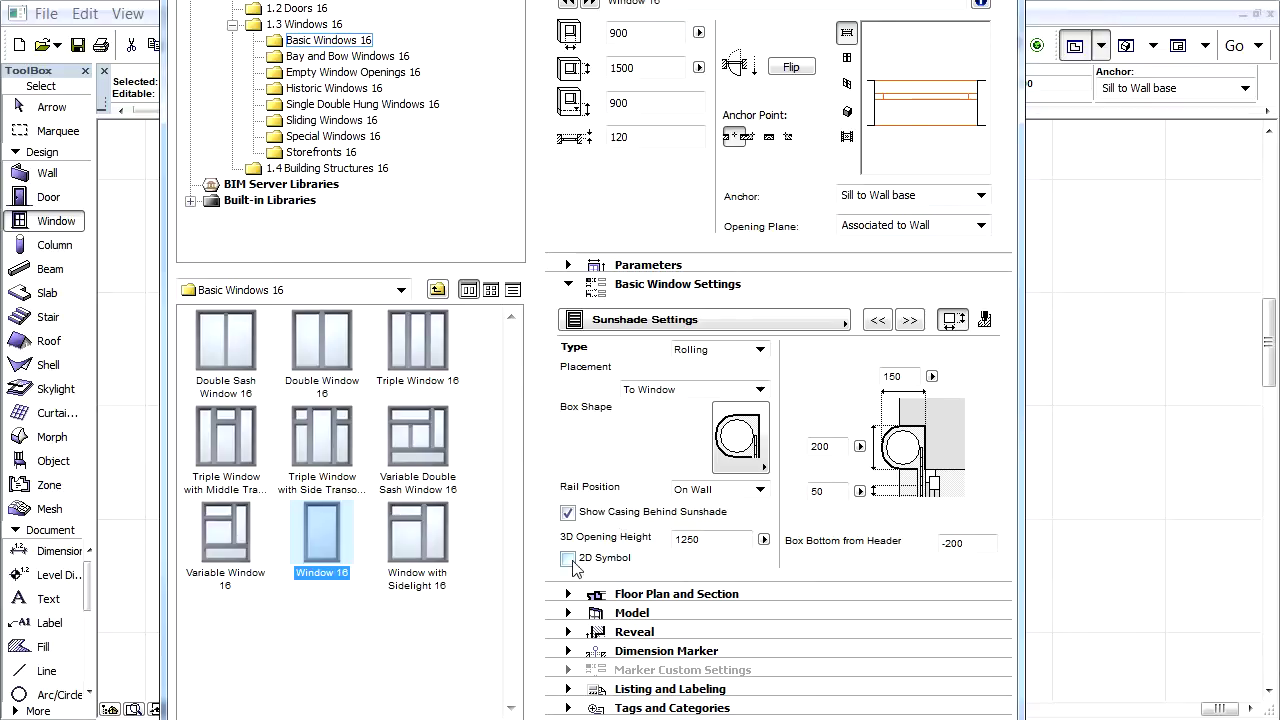
left_click(569, 559)
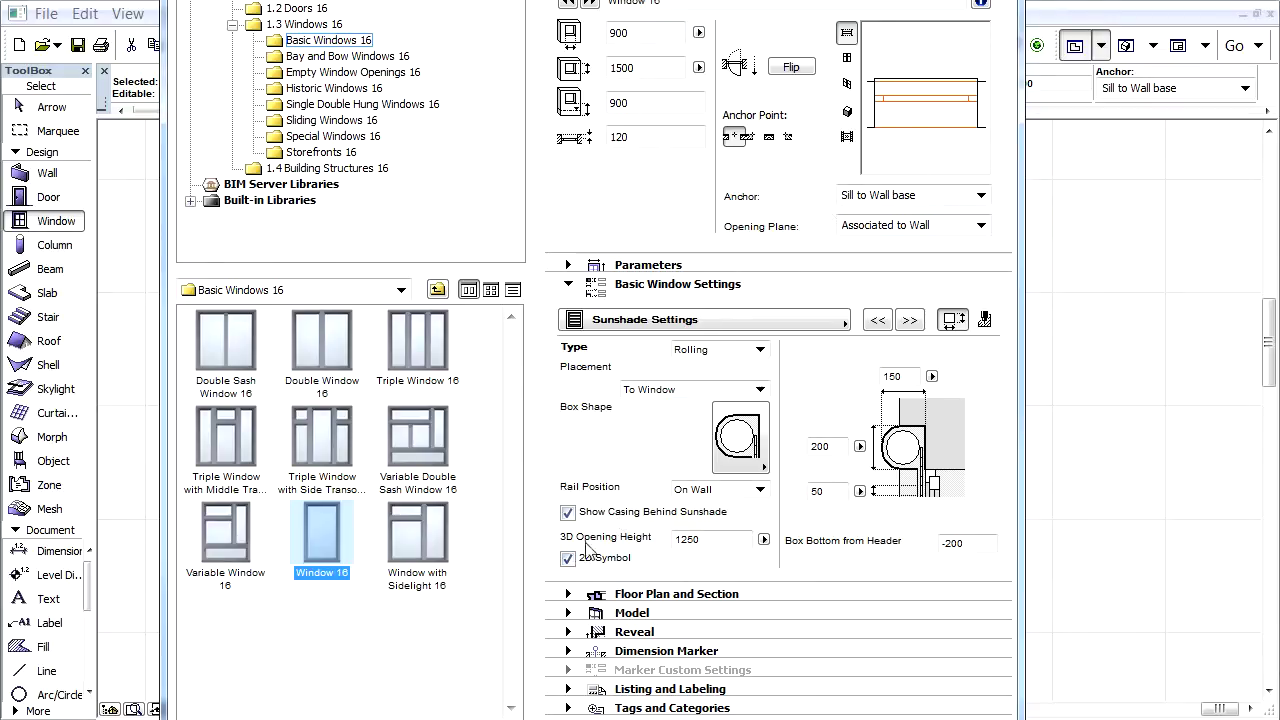
left_click(568, 559)
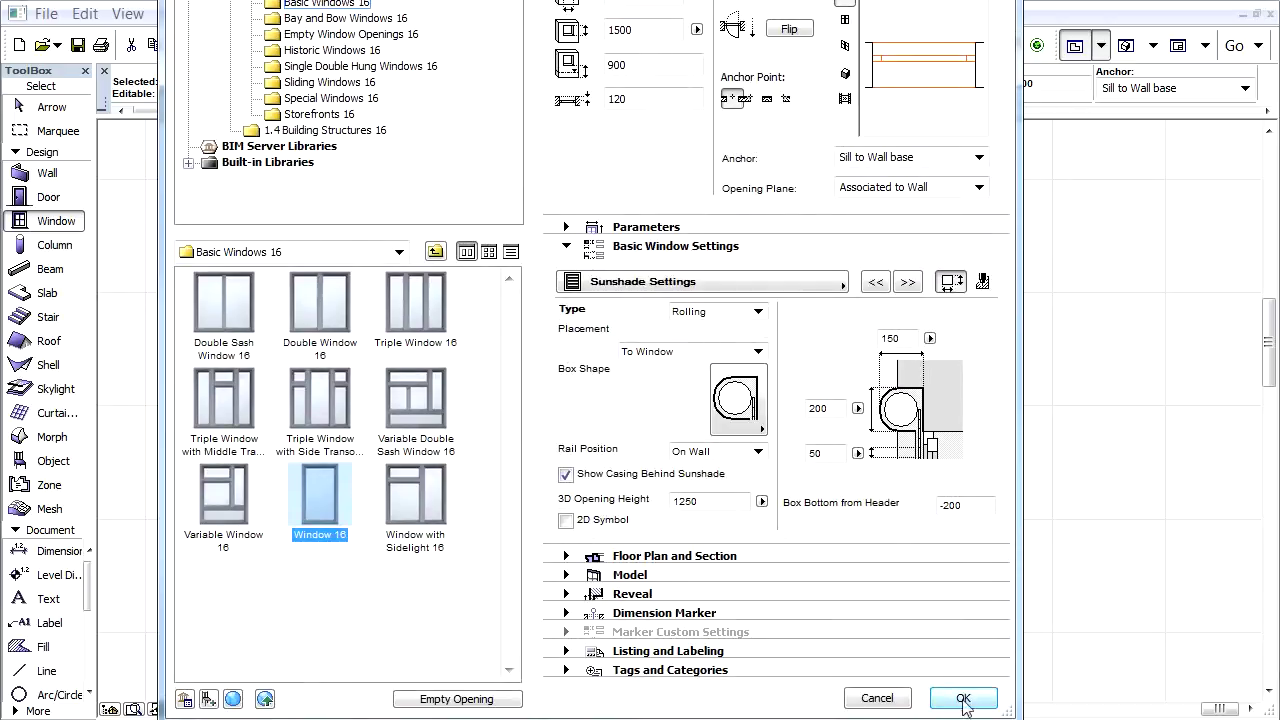
Apply the window settings and draw section line S-07 across the window.
left_click(965, 695)
key("Escape")
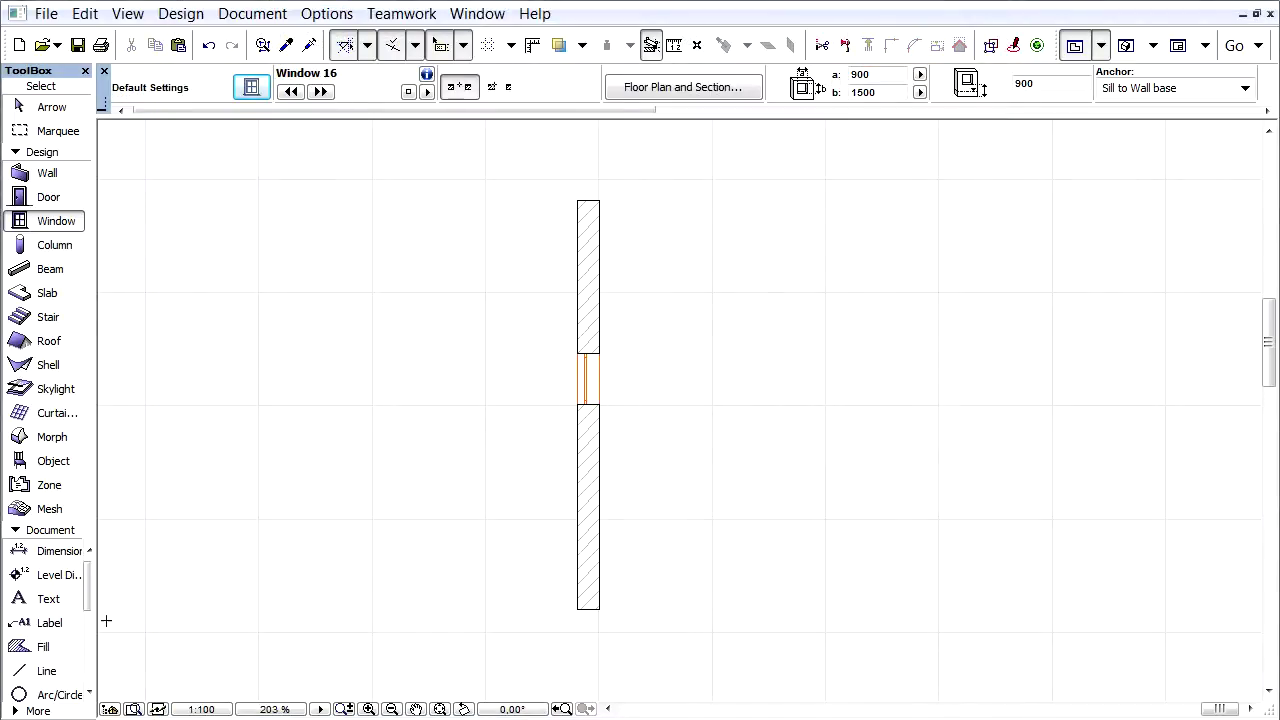
left_click_drag(90, 604, 90, 630)
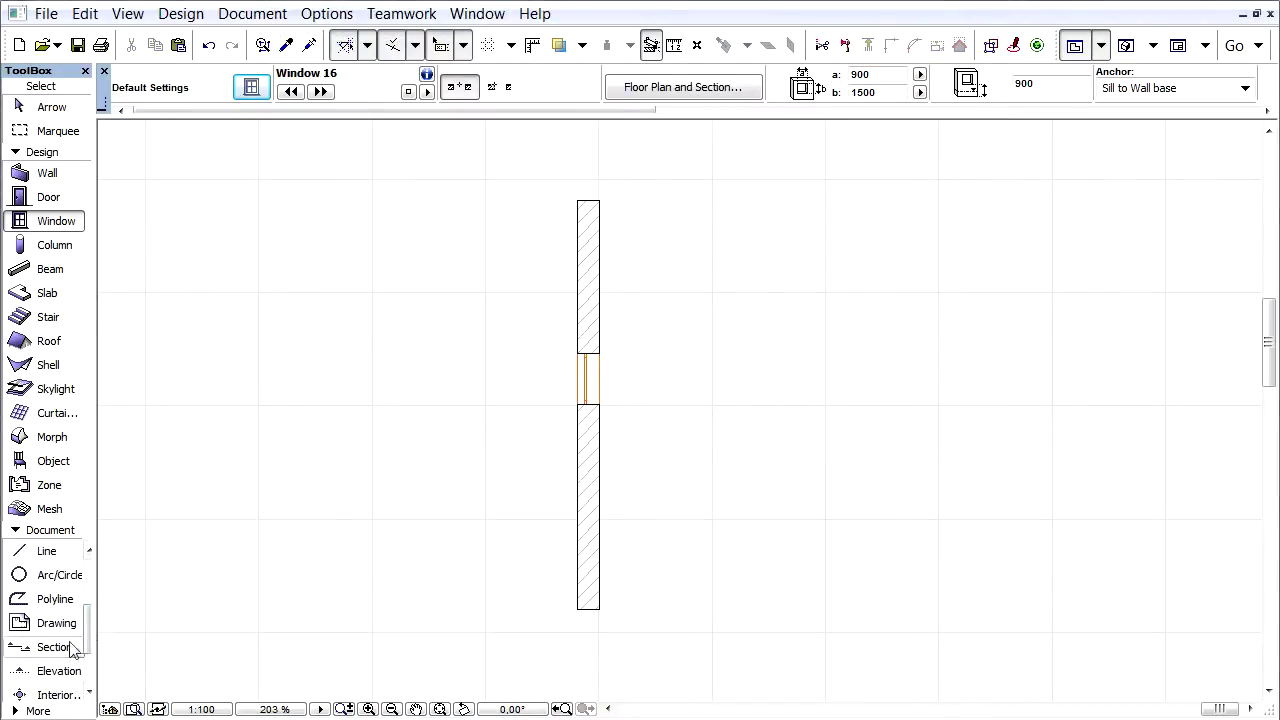
left_click(55, 647)
left_click(533, 371)
double_click(649, 371)
left_click(643, 334)
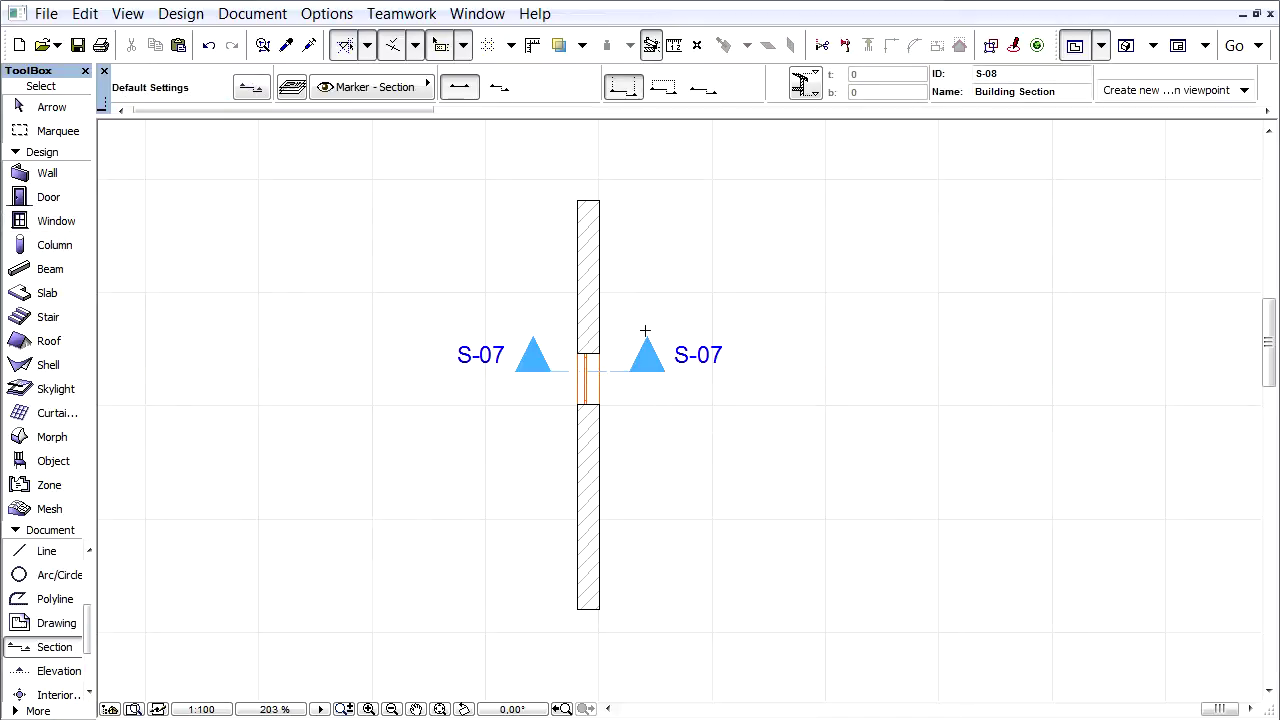
Open section S-07 from its marker and zoom in on the window's shutter box.
right_click(628, 356)
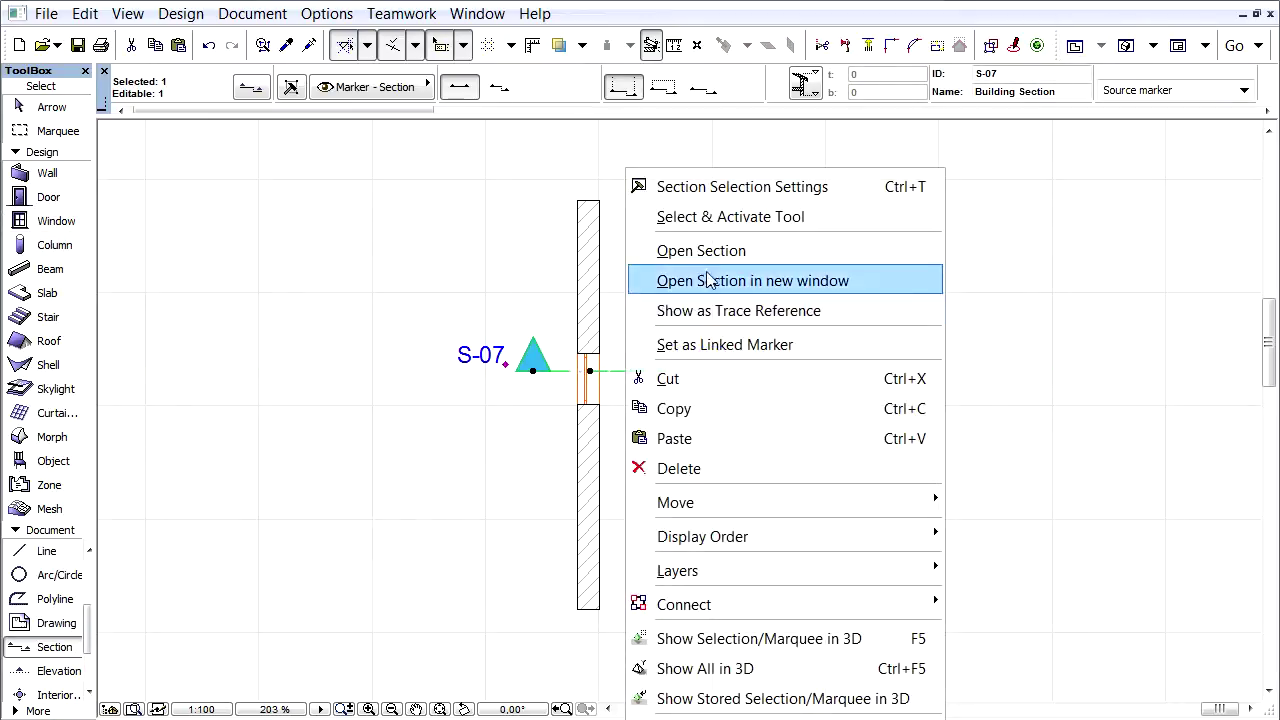
left_click(728, 248)
scroll(678, 478, "up", 10)
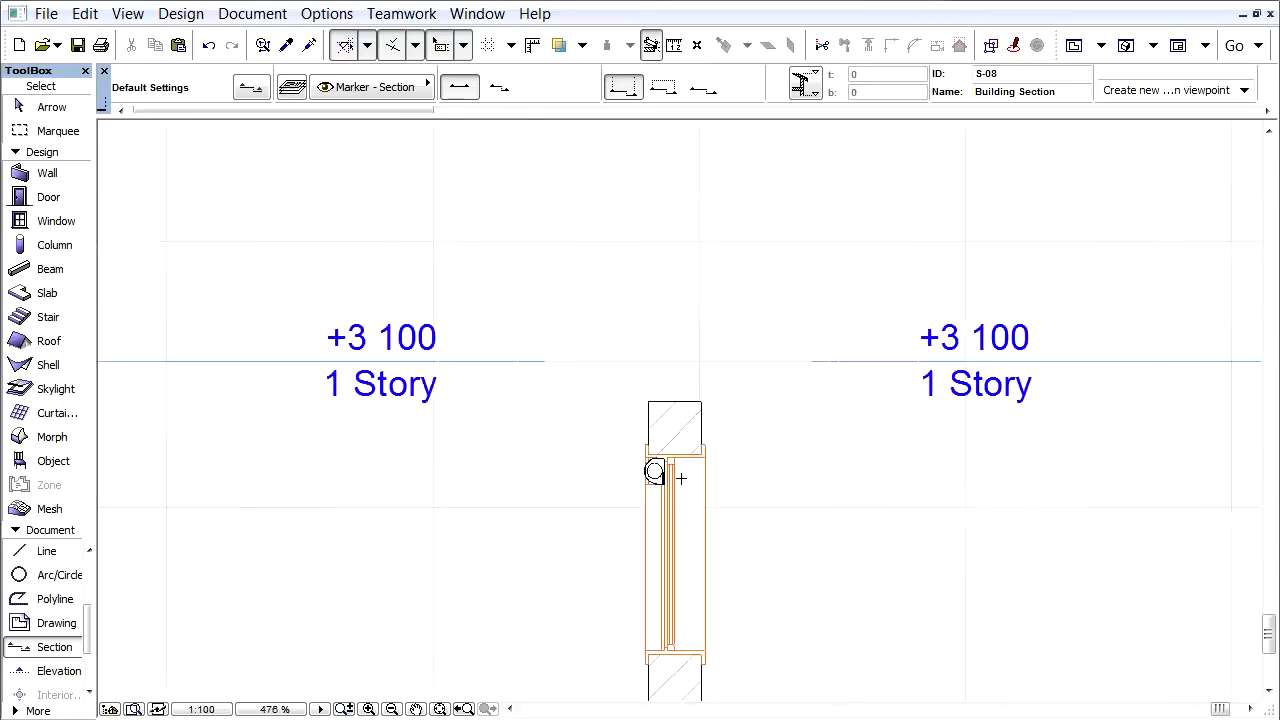
middle_click_drag(674, 480, 652, 457)
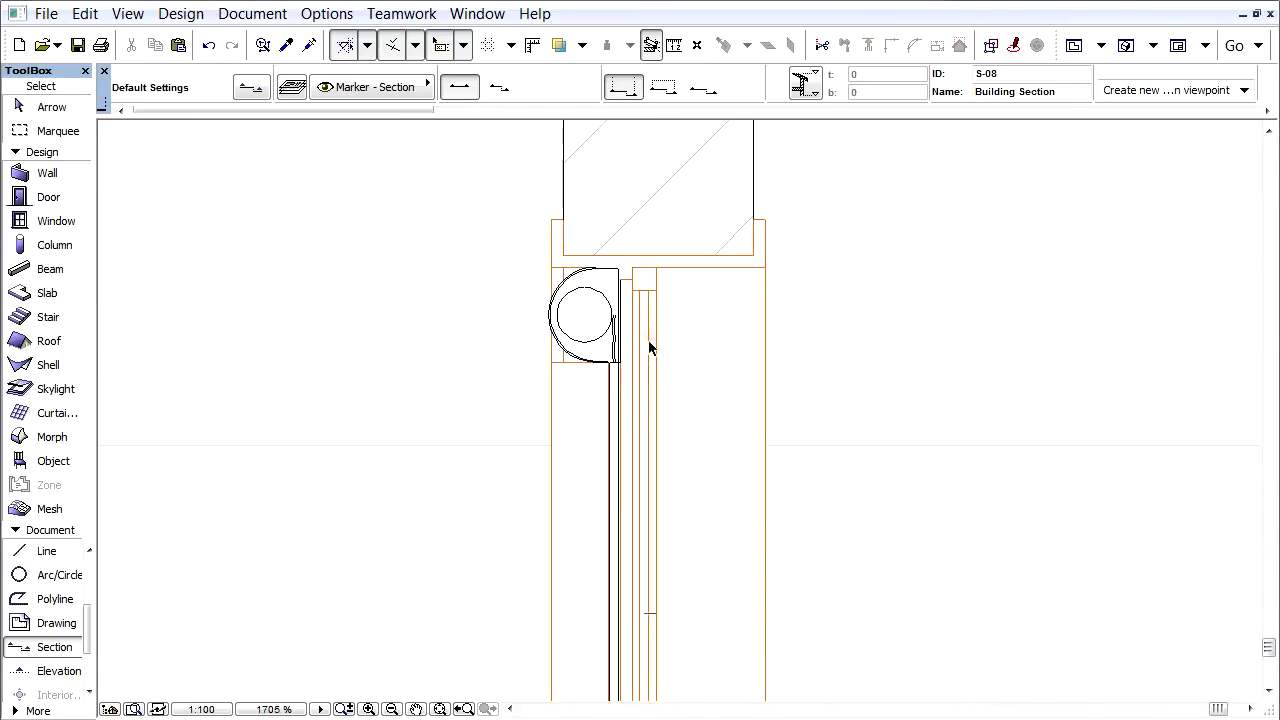
scroll(649, 346, "down", 3)
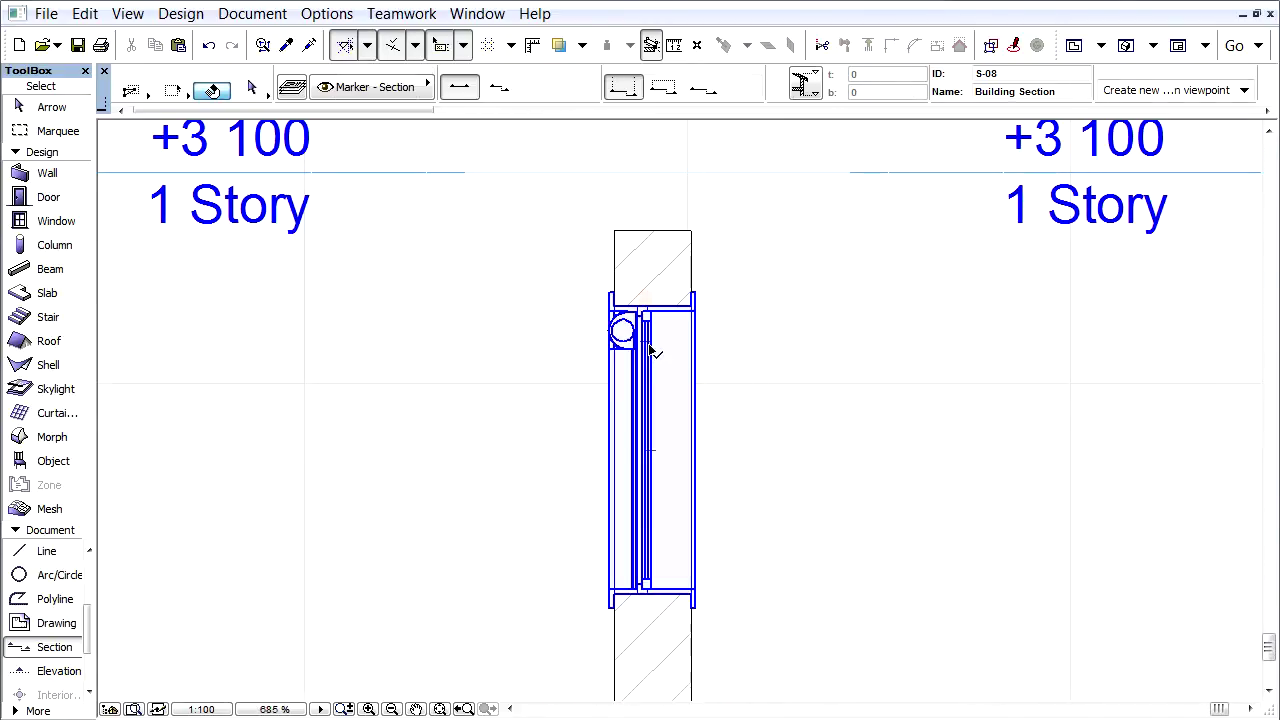